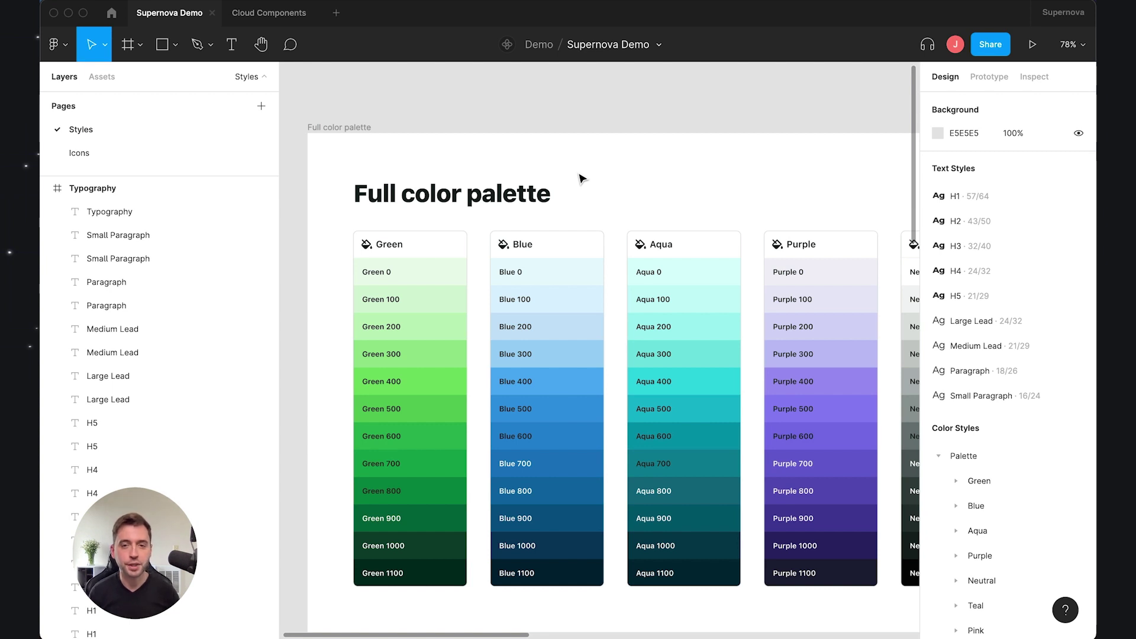
# Step: Examine the Supernova Demo file's color palette, semantic colors and typography styles, plus the Icons page and the selected icon's export settings
pyautogui.scroll(-3, 578, 176)
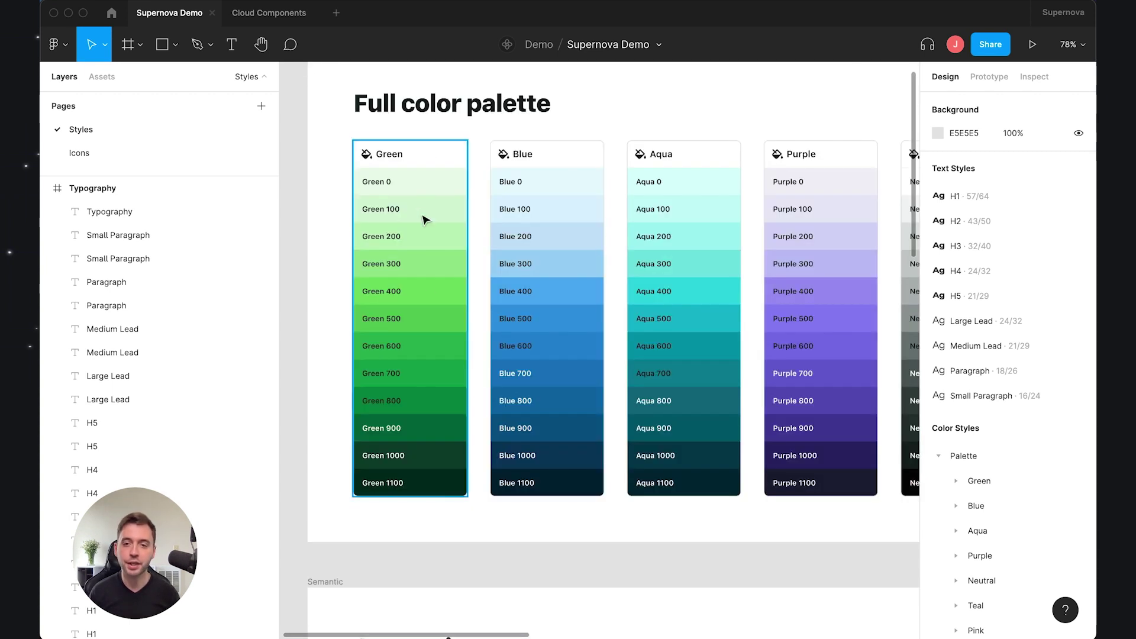
pyautogui.scroll(-5, 986, 472)
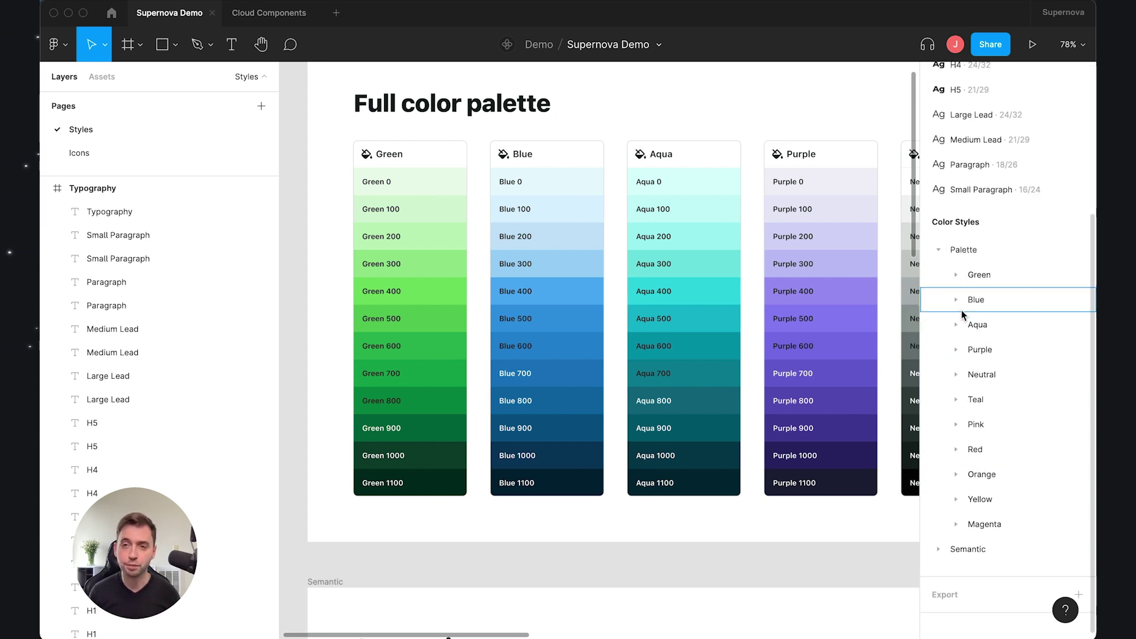
pyautogui.scroll(5, 959, 305)
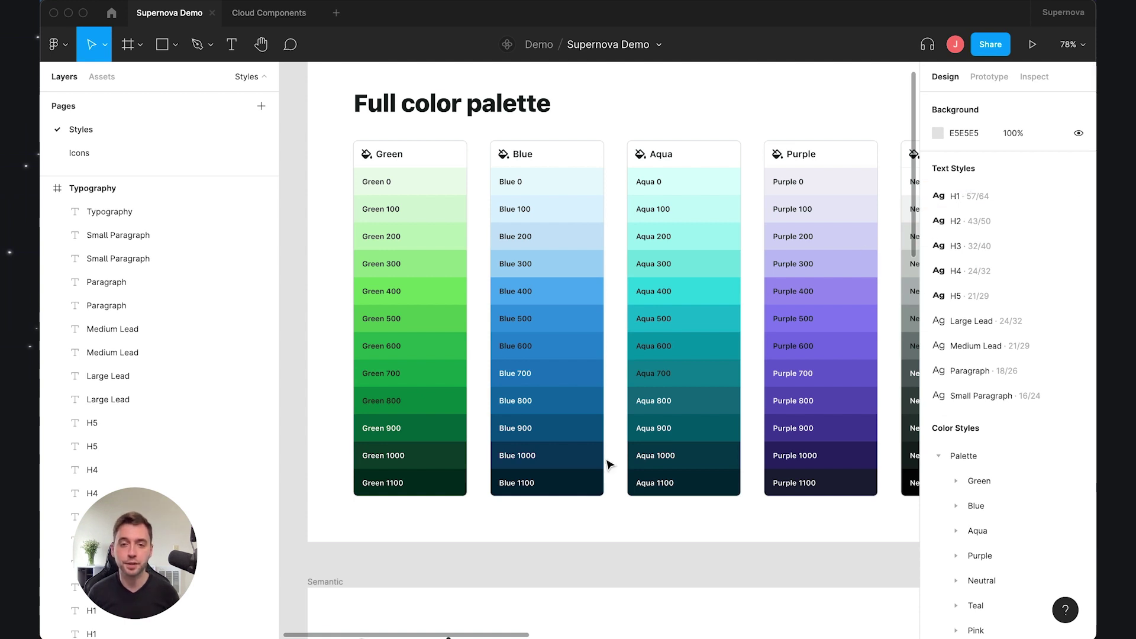
pyautogui.scroll(-10, 603, 463)
pyautogui.scroll(-1, 603, 463)
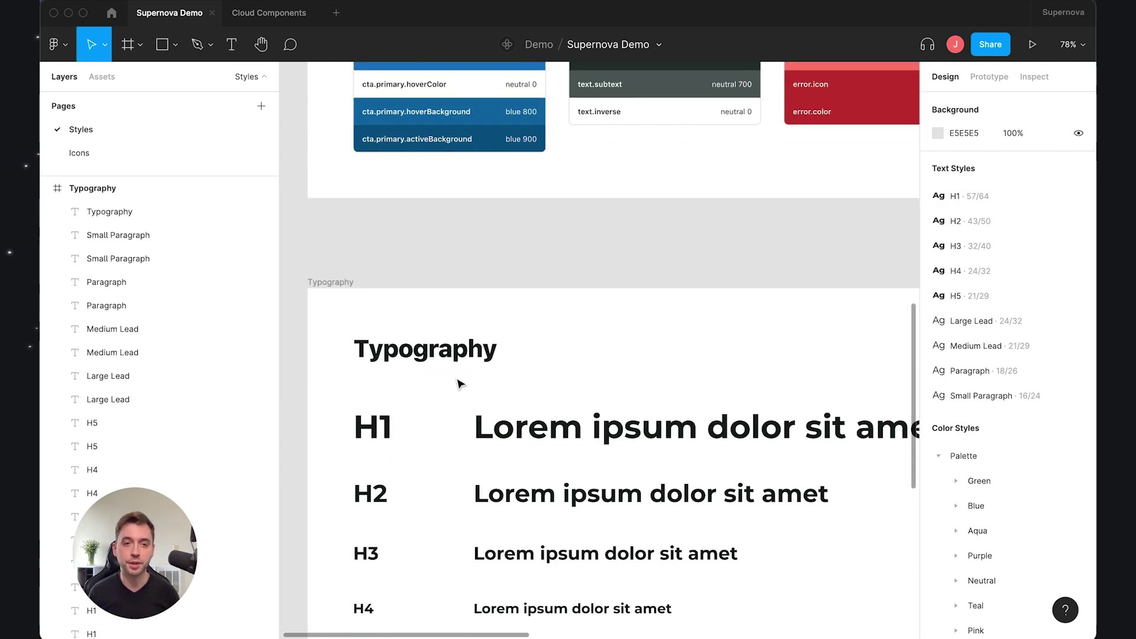
pyautogui.click(195, 154)
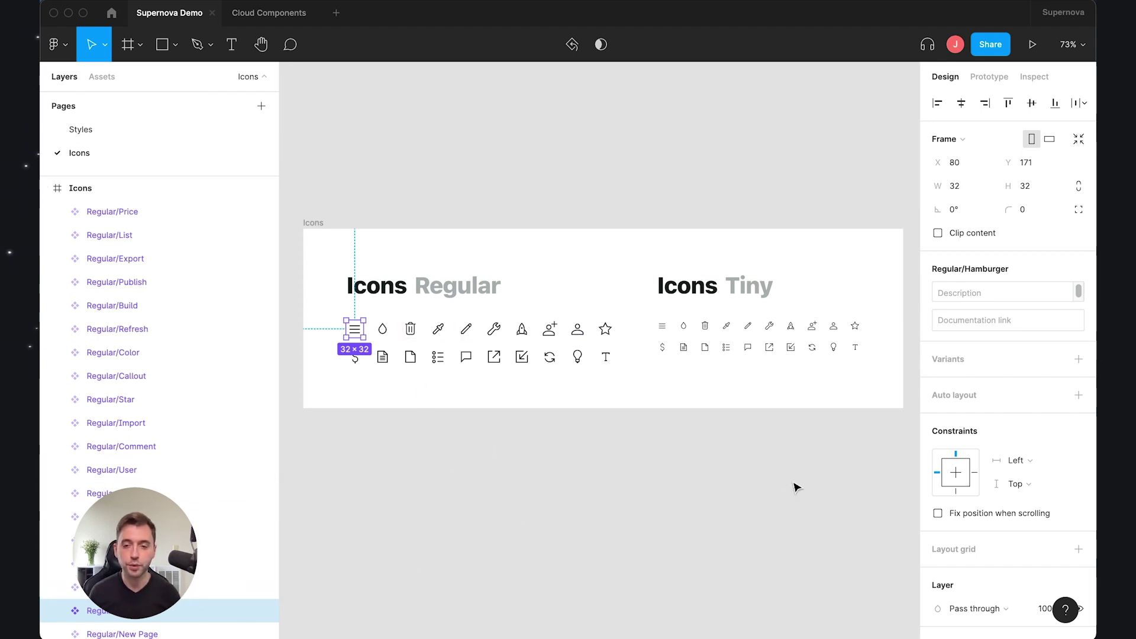
pyautogui.scroll(-5, 1065, 517)
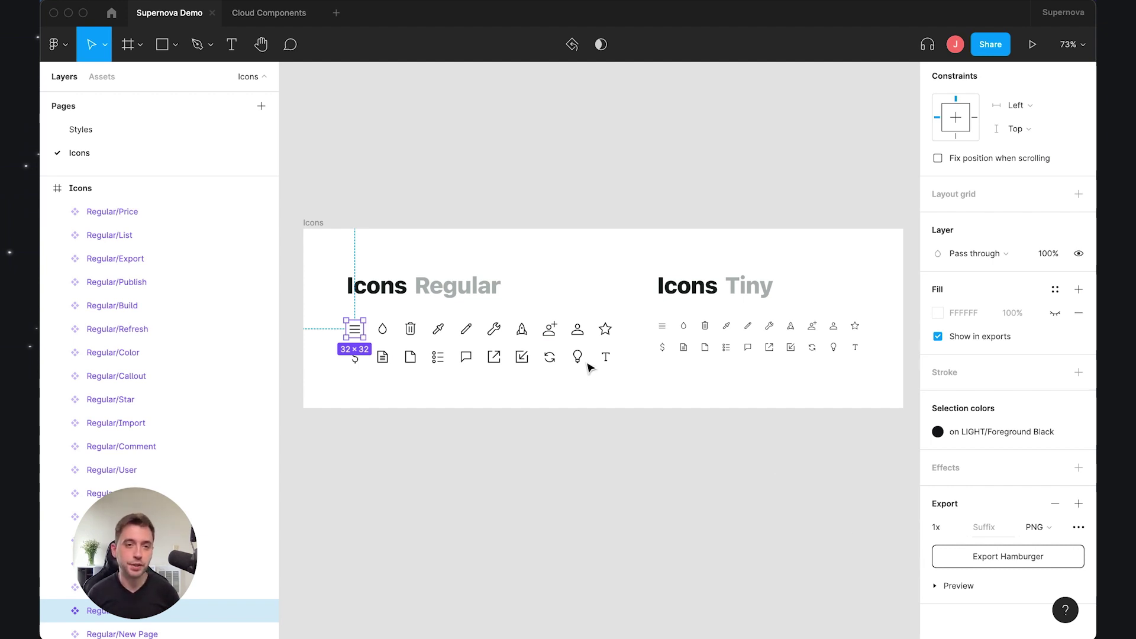
# Step: Check the publishing status of the Supernova Demo file among the libraries
pyautogui.click(58, 51)
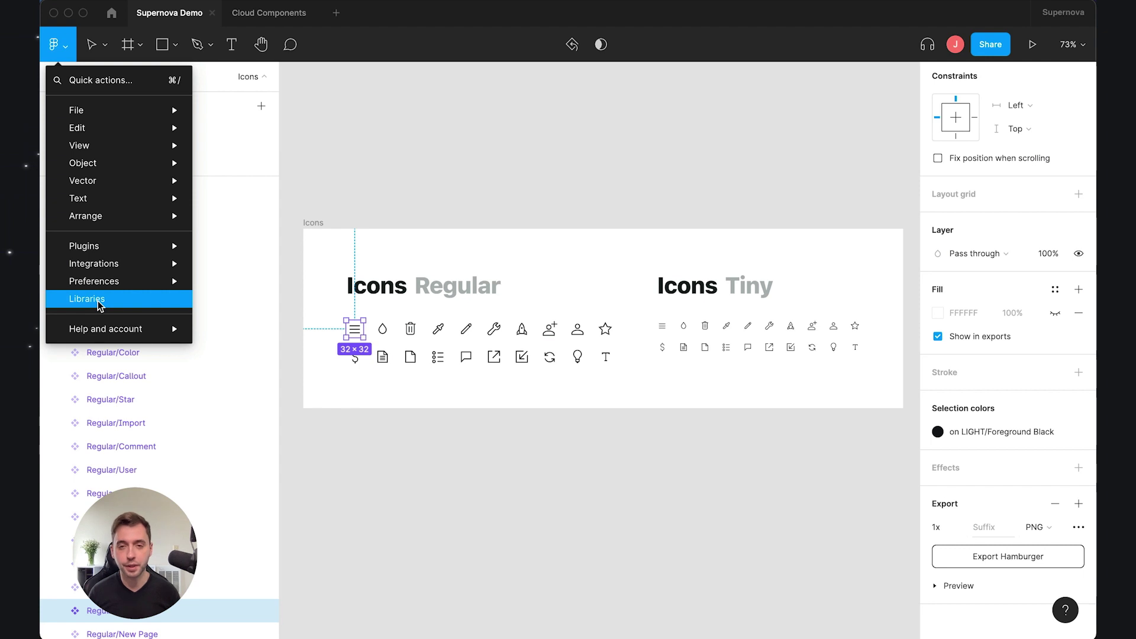
pyautogui.click(98, 303)
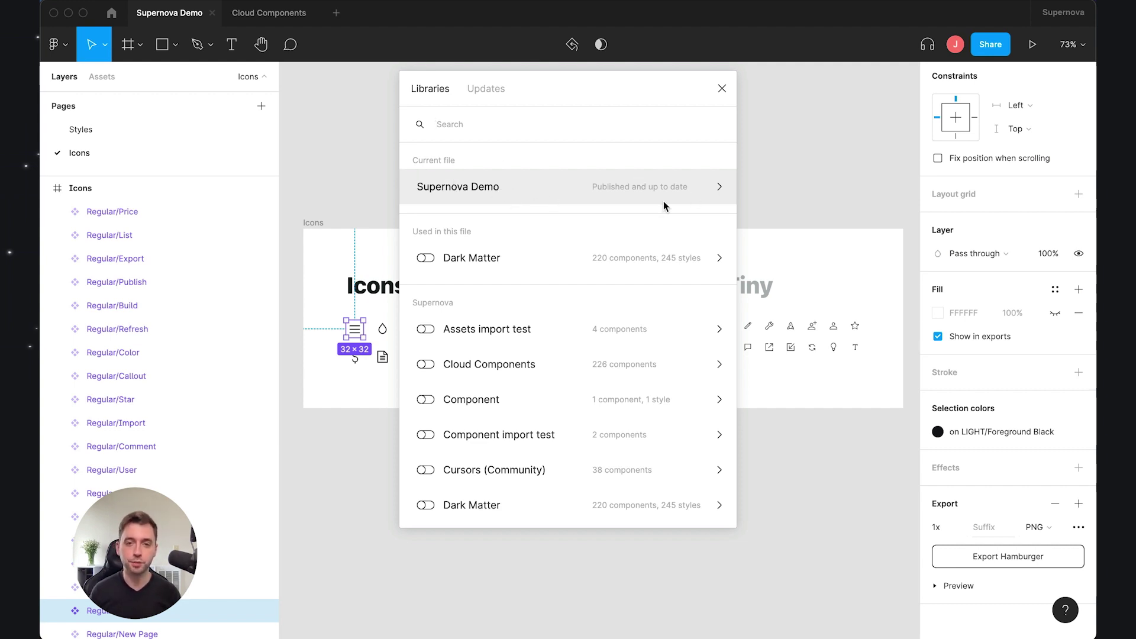
pyautogui.click(722, 88)
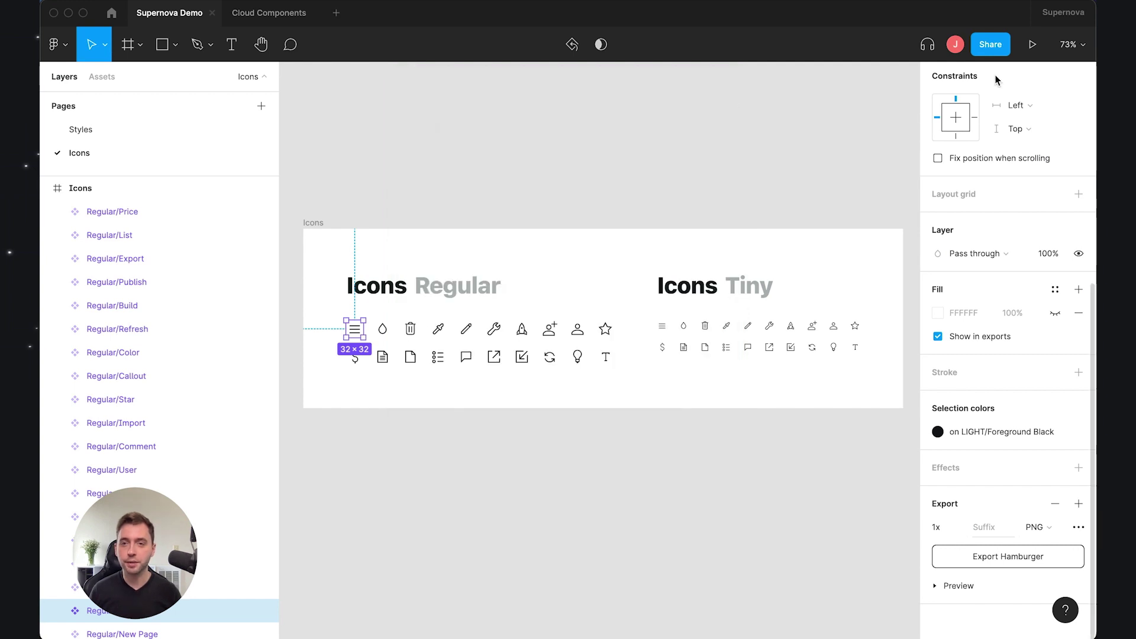
# Step: Copy the share link of the Supernova Demo file
pyautogui.click(990, 45)
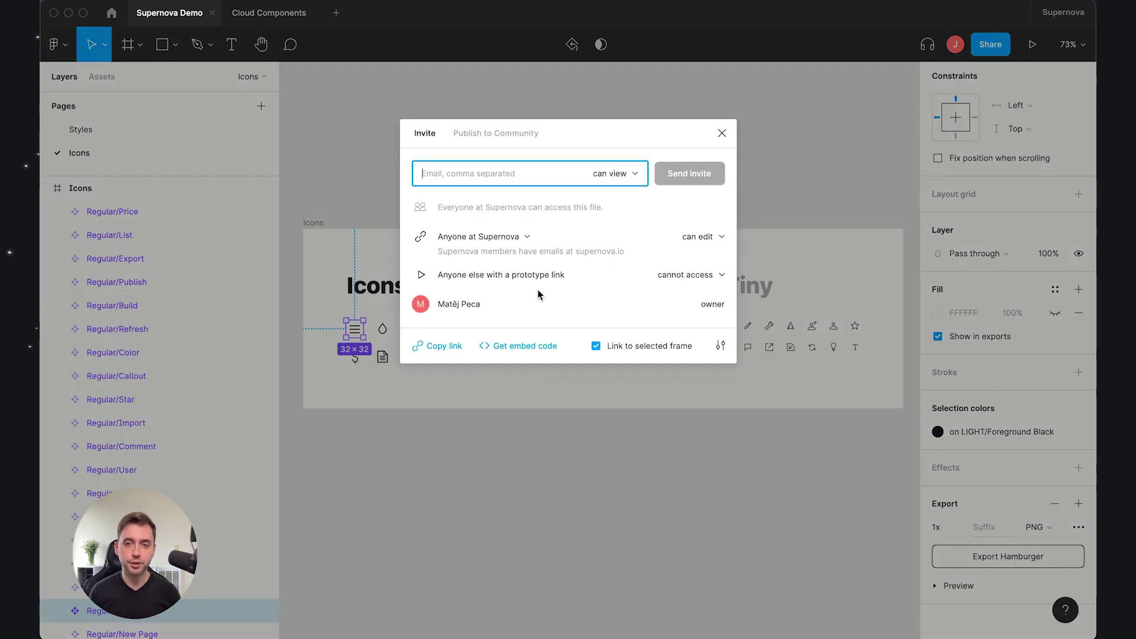
pyautogui.click(439, 349)
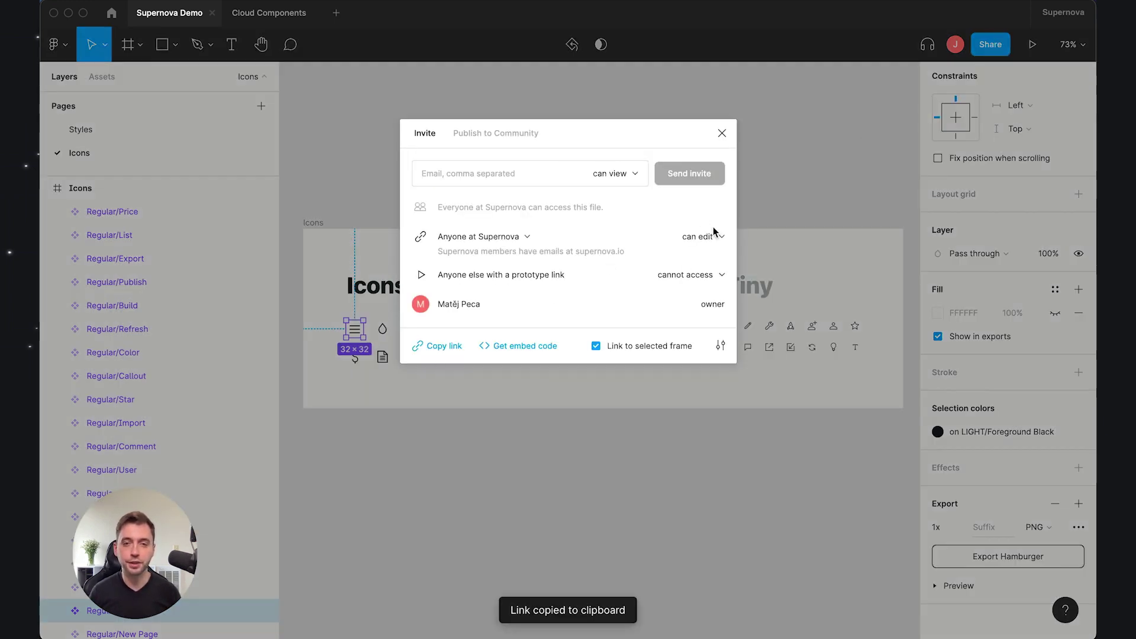
pyautogui.click(722, 133)
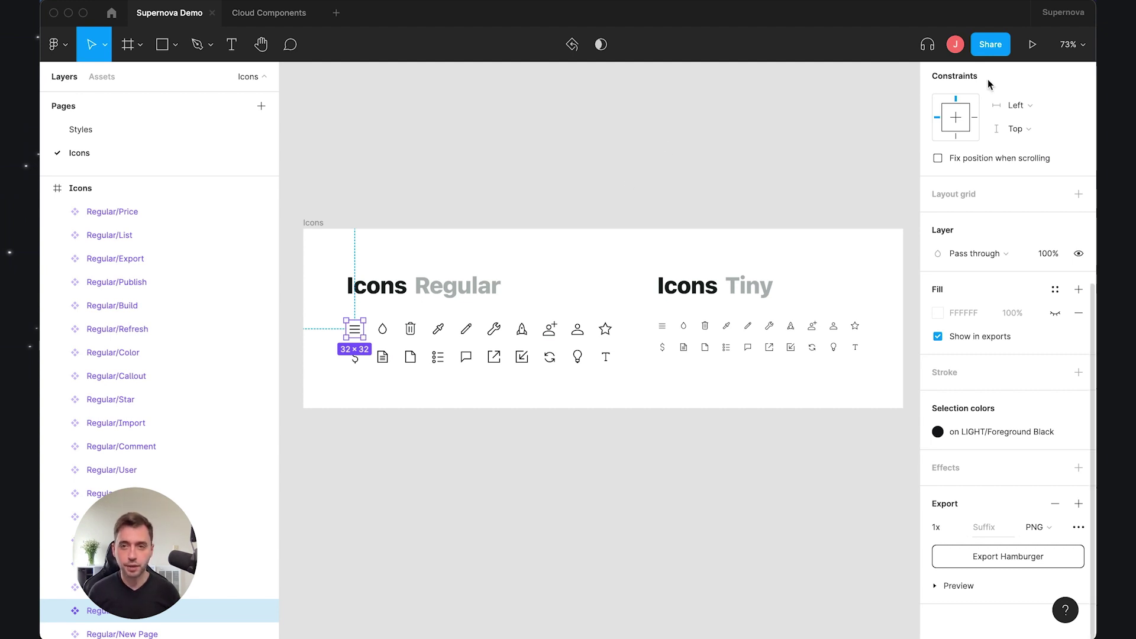
# Step: Switch to Supernova Cloud in Chrome, start linking a Figma file and enter the copied Supernova Demo link as the file URL
pyautogui.moveTo(598, 628)
pyautogui.click(491, 621)
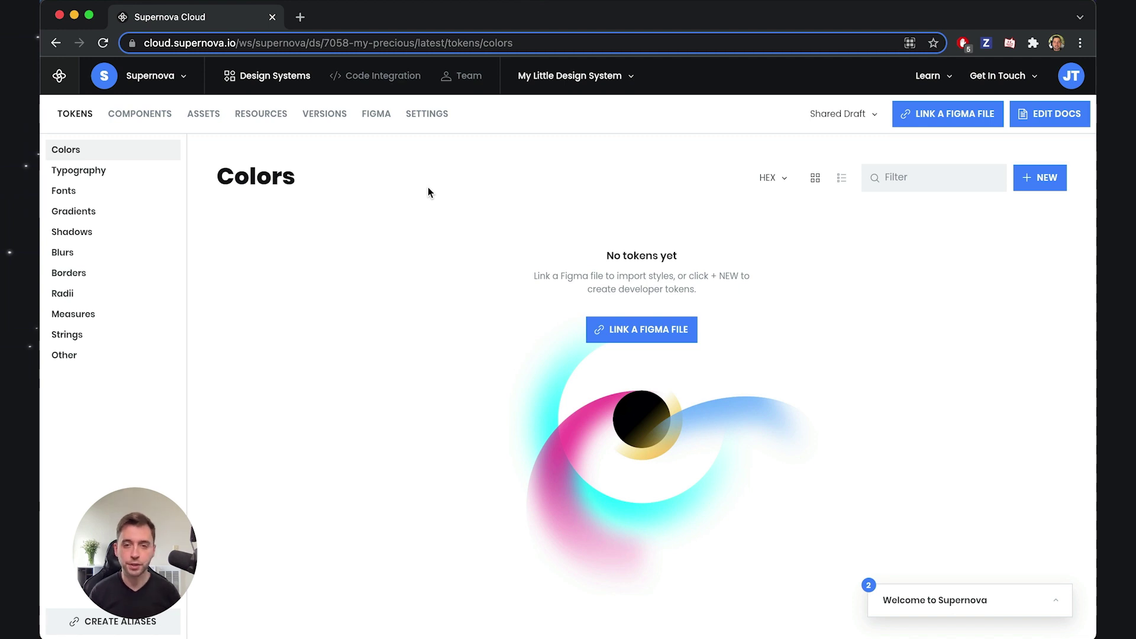
pyautogui.click(621, 342)
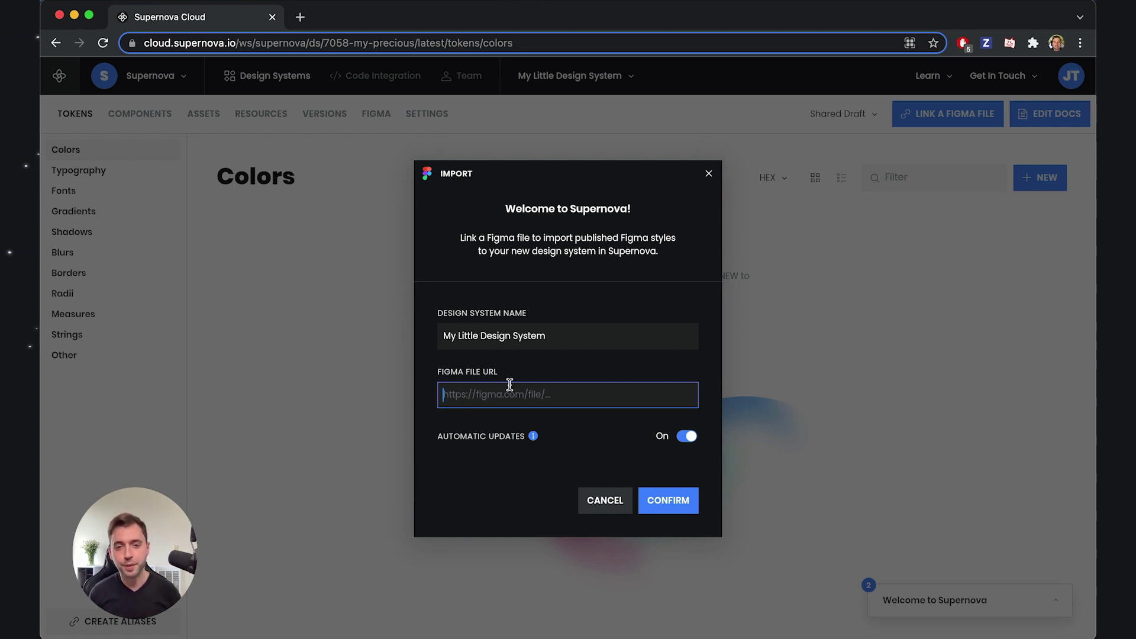
pyautogui.press('super+v')
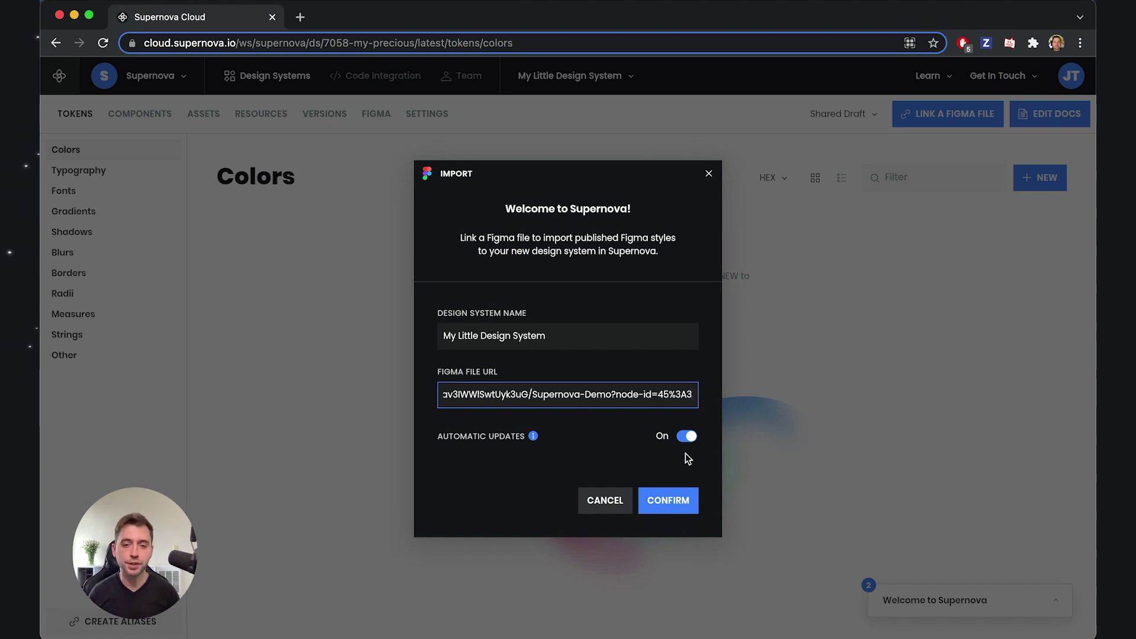
# Step: Confirm the import, allow Supernova to access the Figma account, and close the import summary
pyautogui.click(671, 508)
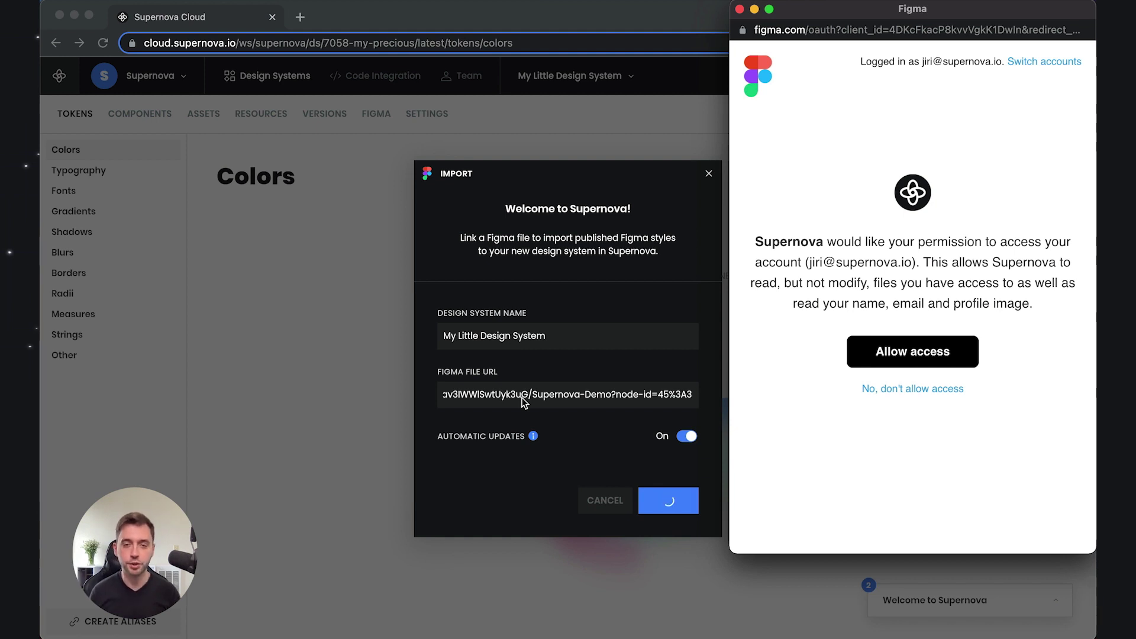
pyautogui.click(895, 354)
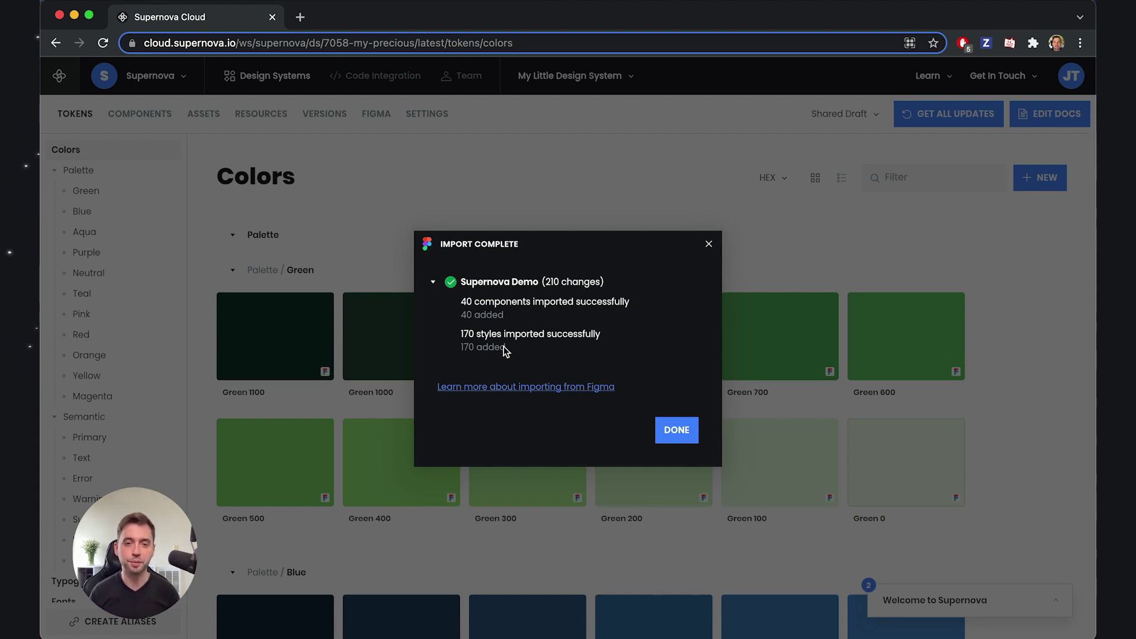
pyautogui.click(672, 433)
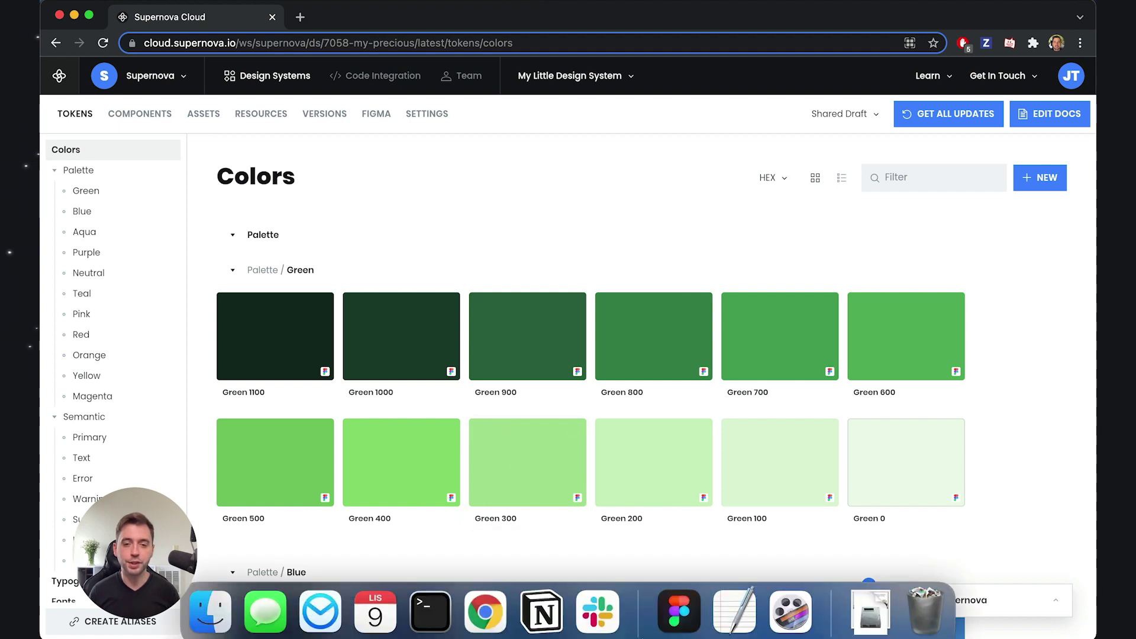
# Step: Switch to Figma and review the color palette and typography on the Supernova Demo file's Styles page for comparison with the import
pyautogui.click(664, 608)
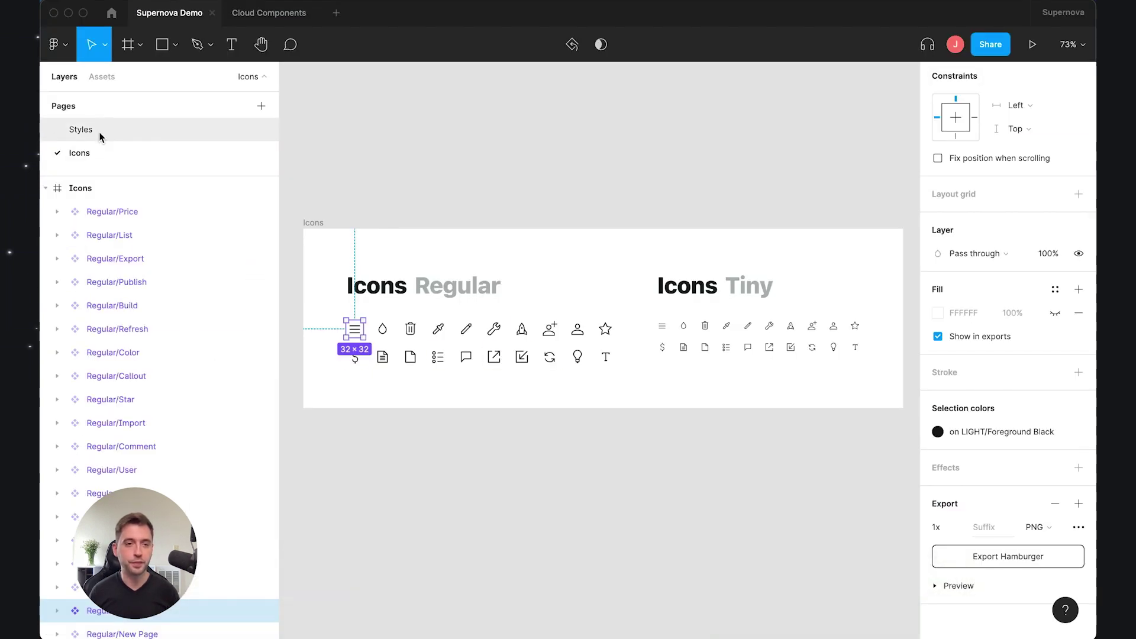
pyautogui.click(83, 128)
pyautogui.scroll(5, 473, 282)
pyautogui.scroll(6, 474, 282)
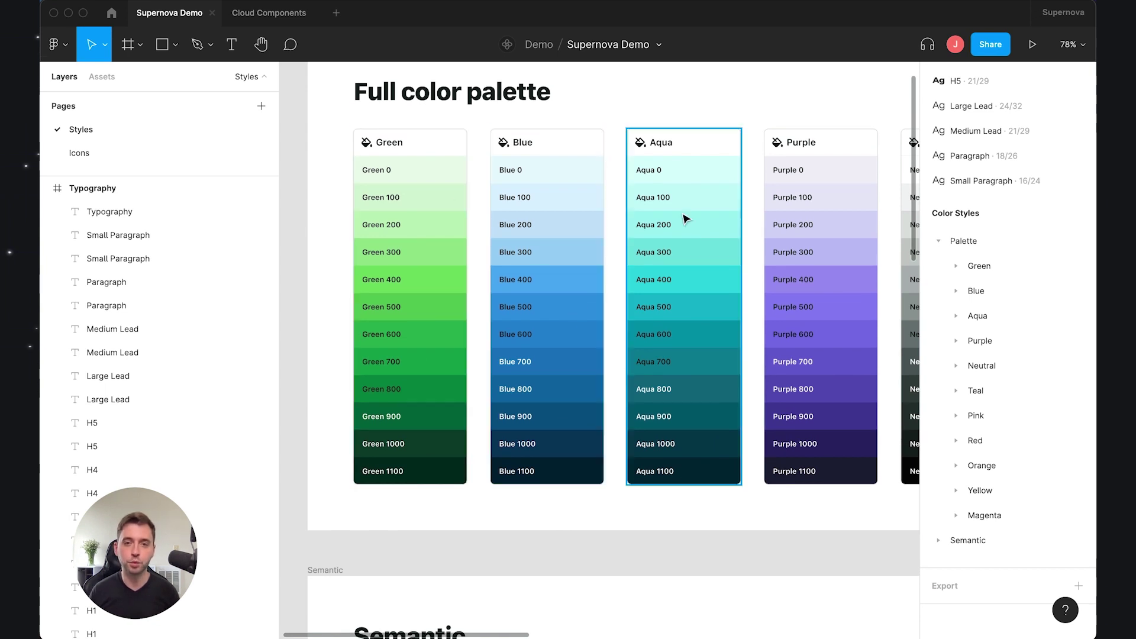
pyautogui.scroll(-10, 819, 352)
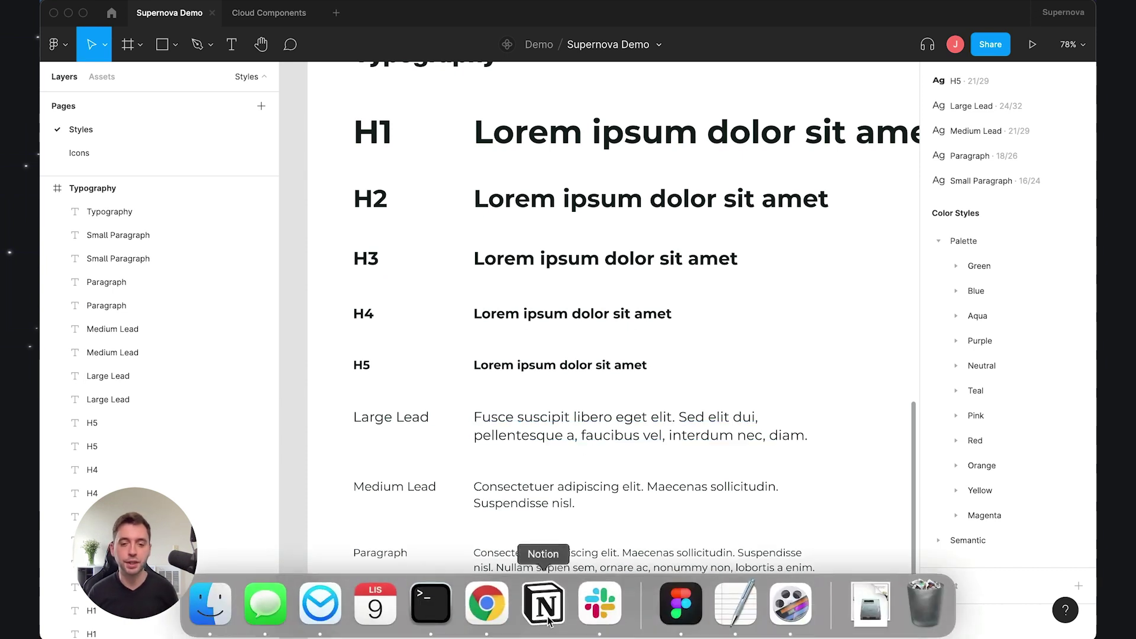
# Step: Switch back to Supernova Cloud and review the imported color tokens, typography tokens and icon assets
pyautogui.click(483, 612)
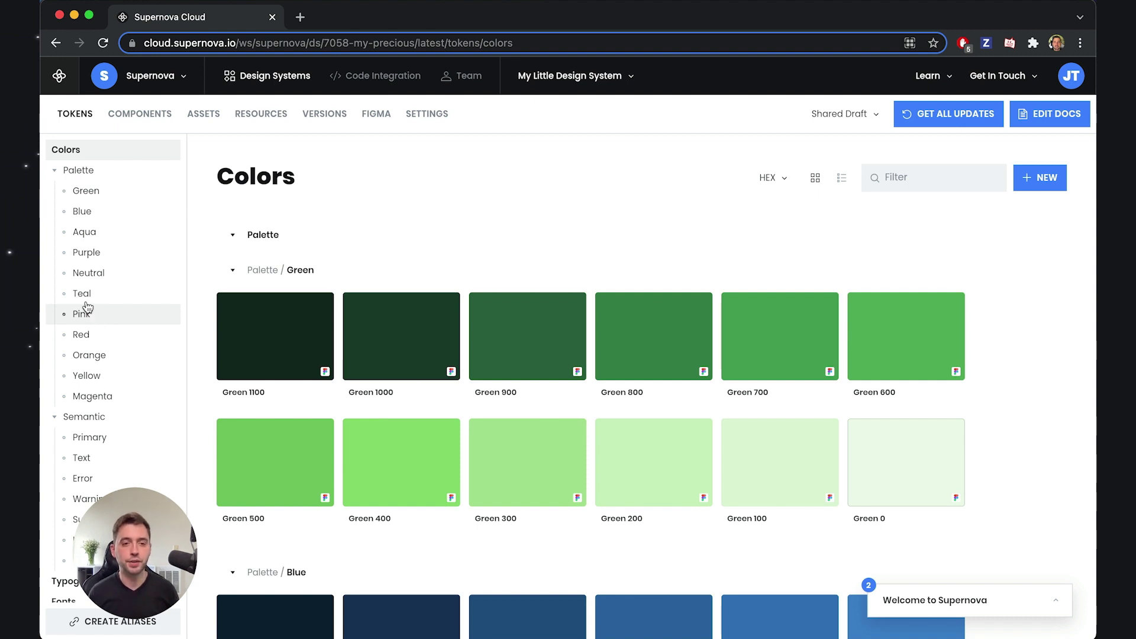
pyautogui.scroll(-3, 105, 399)
pyautogui.click(83, 401)
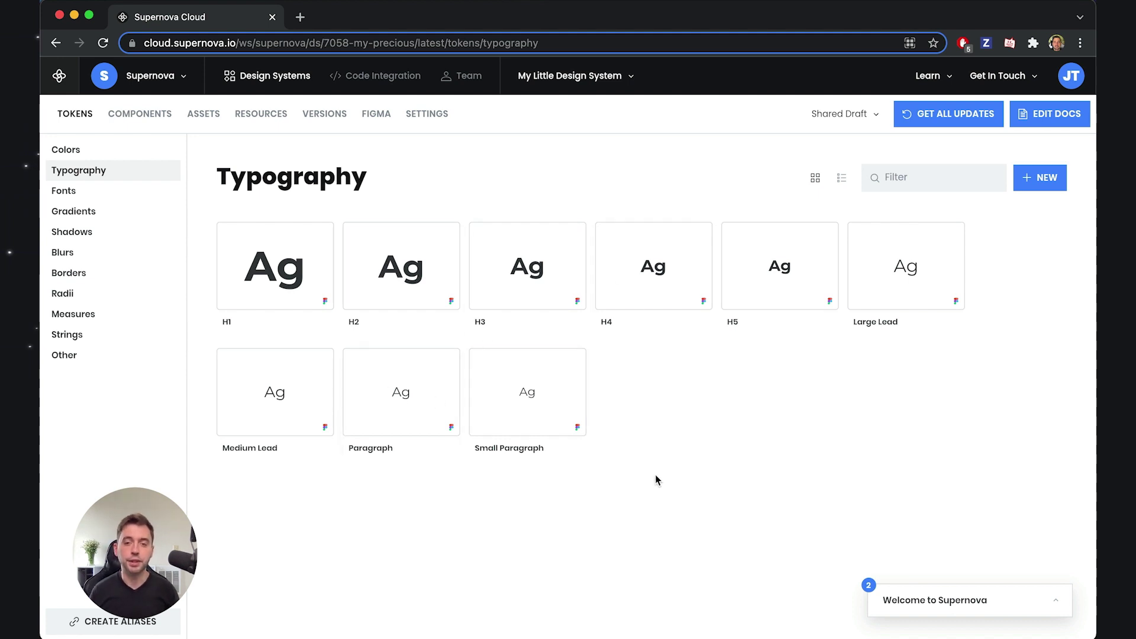
pyautogui.click(205, 118)
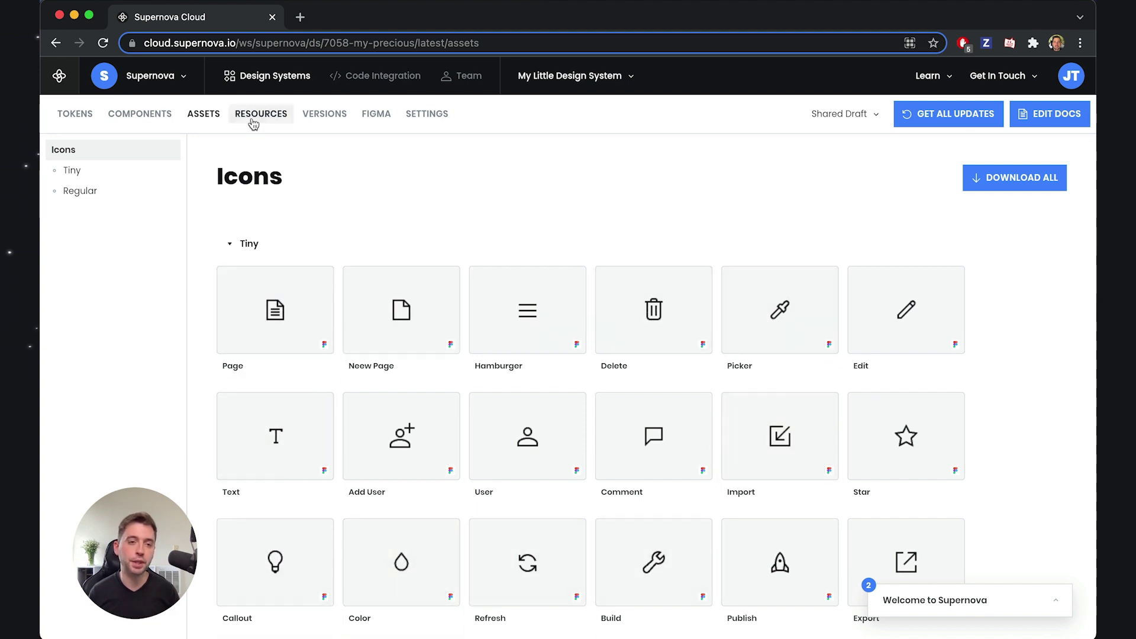
pyautogui.click(71, 118)
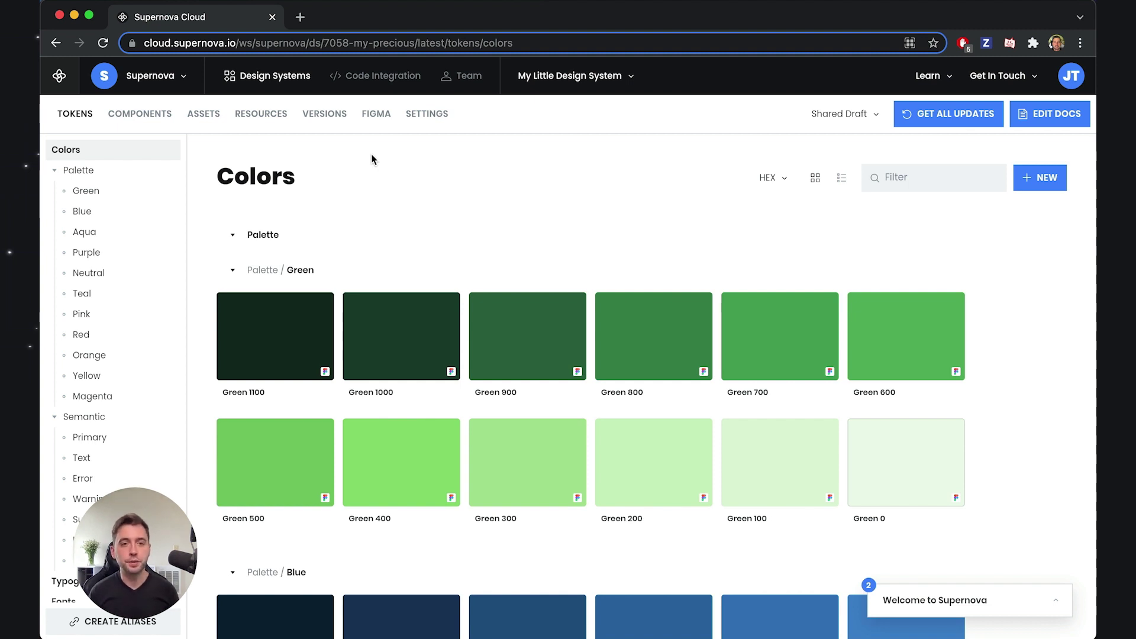
# Step: Open the design system's Figma source files in Supernova, and copy the Cloud Components file's share link in Figma
pyautogui.click(374, 120)
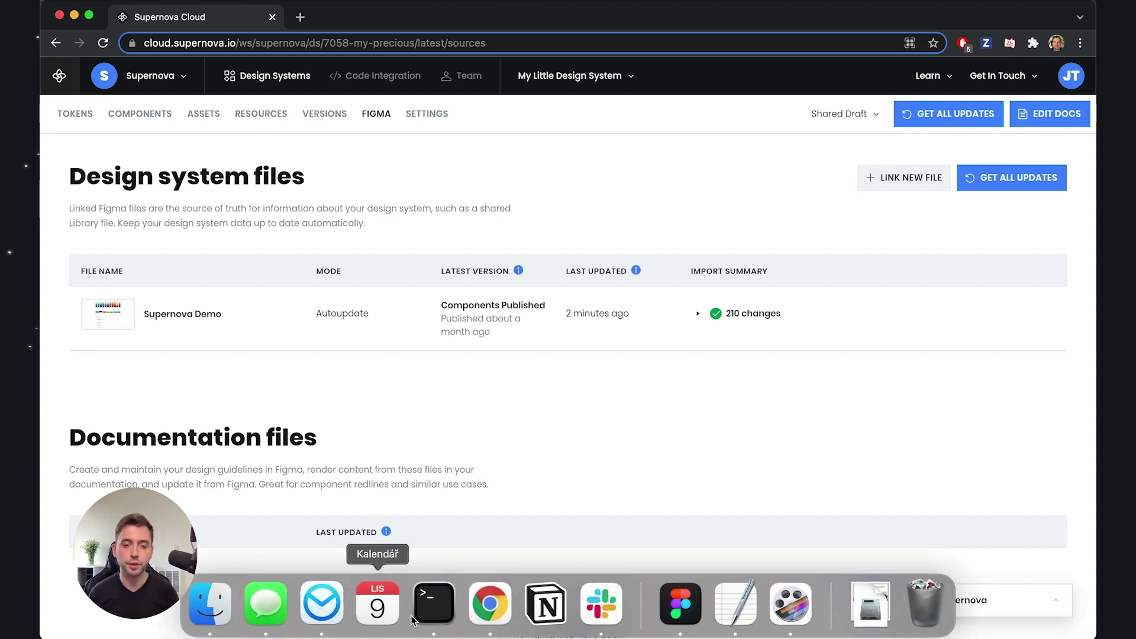
pyautogui.click(679, 604)
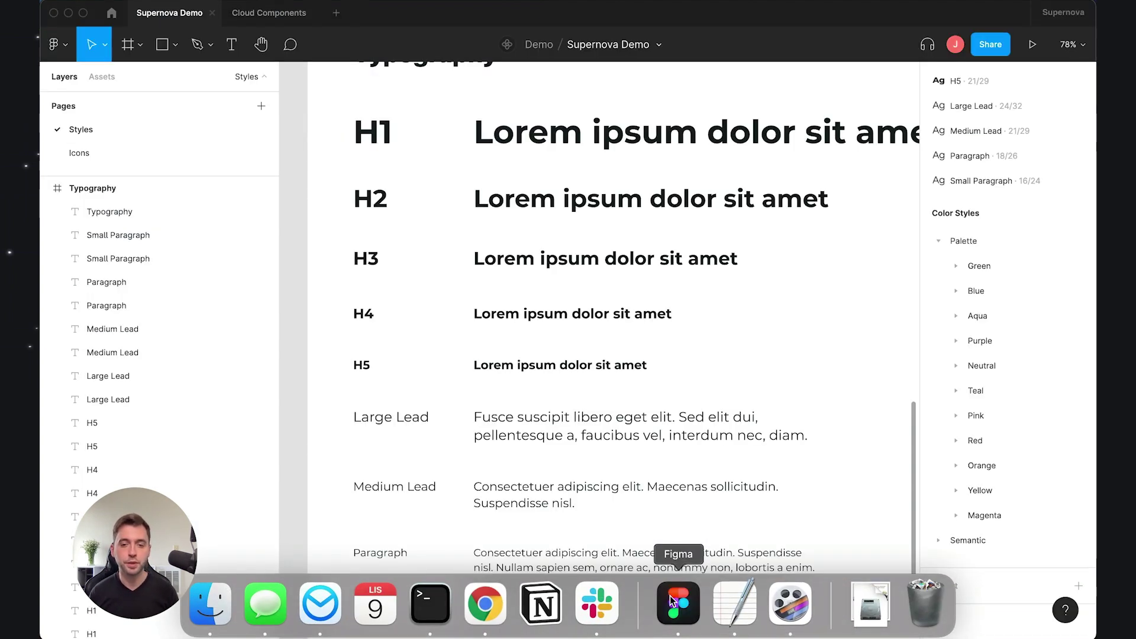
pyautogui.click(252, 17)
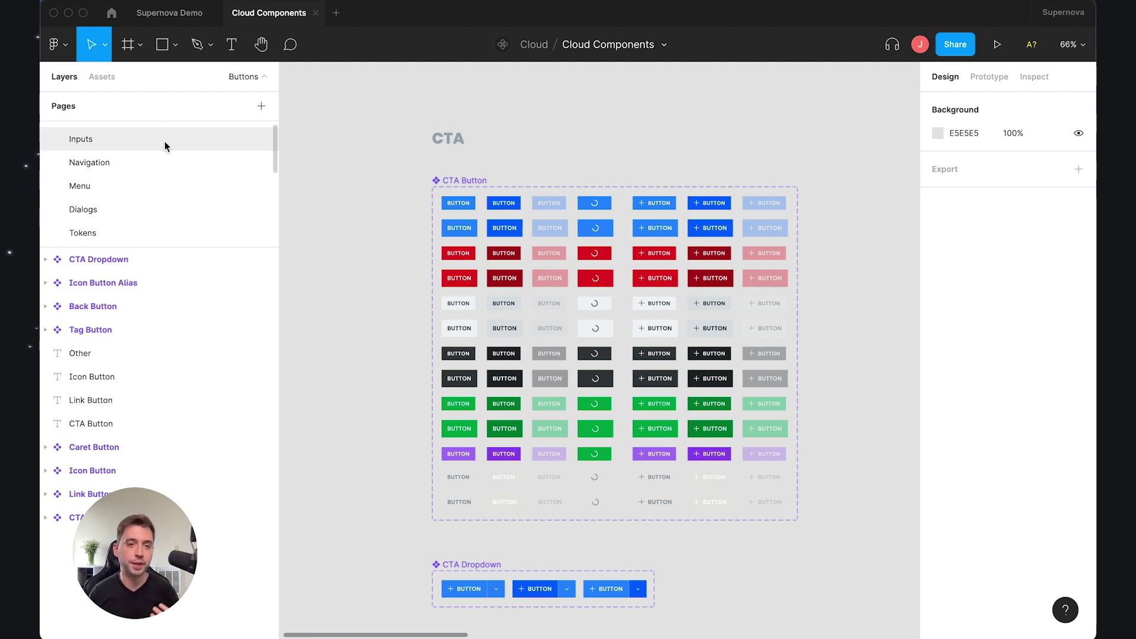
pyautogui.scroll(-4, 156, 178)
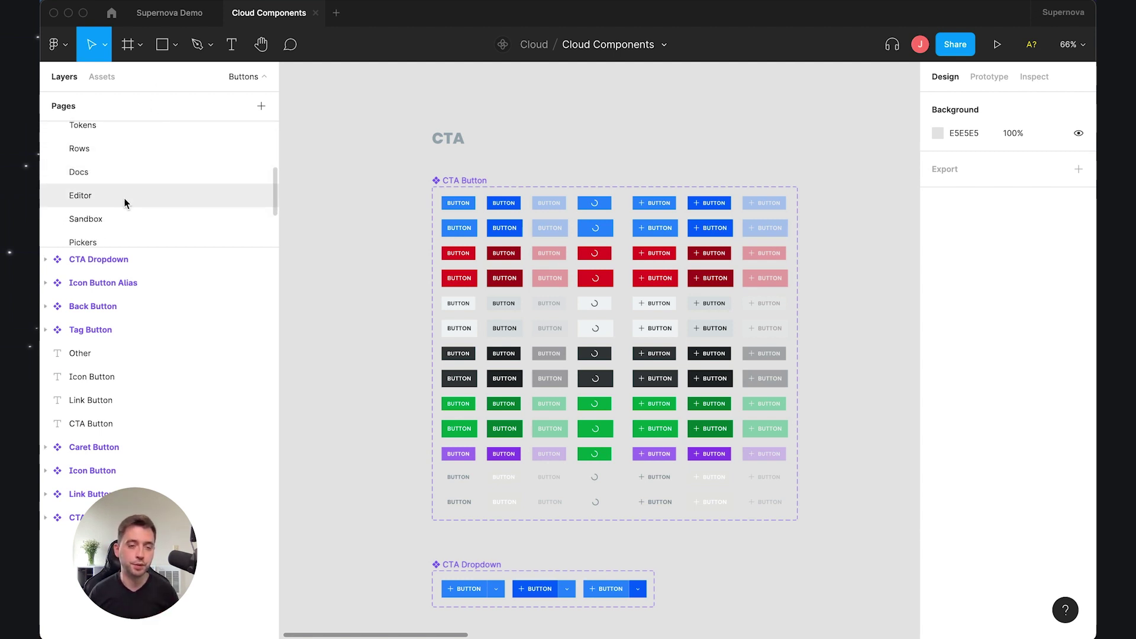
pyautogui.scroll(-3, 136, 213)
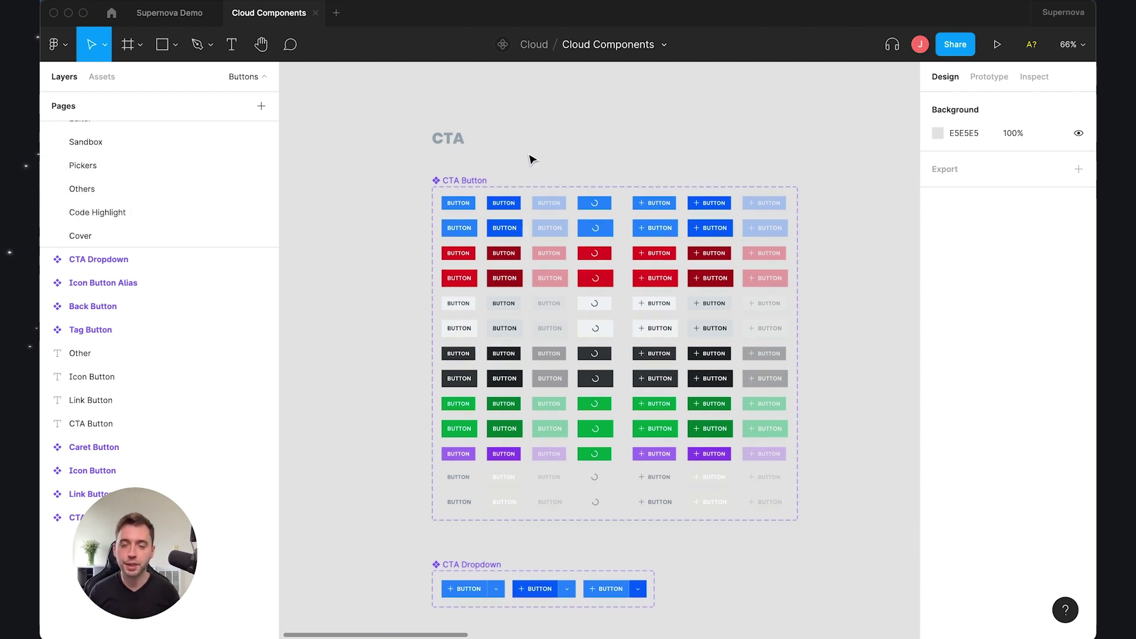
pyautogui.scroll(-3, 530, 157)
pyautogui.click(954, 44)
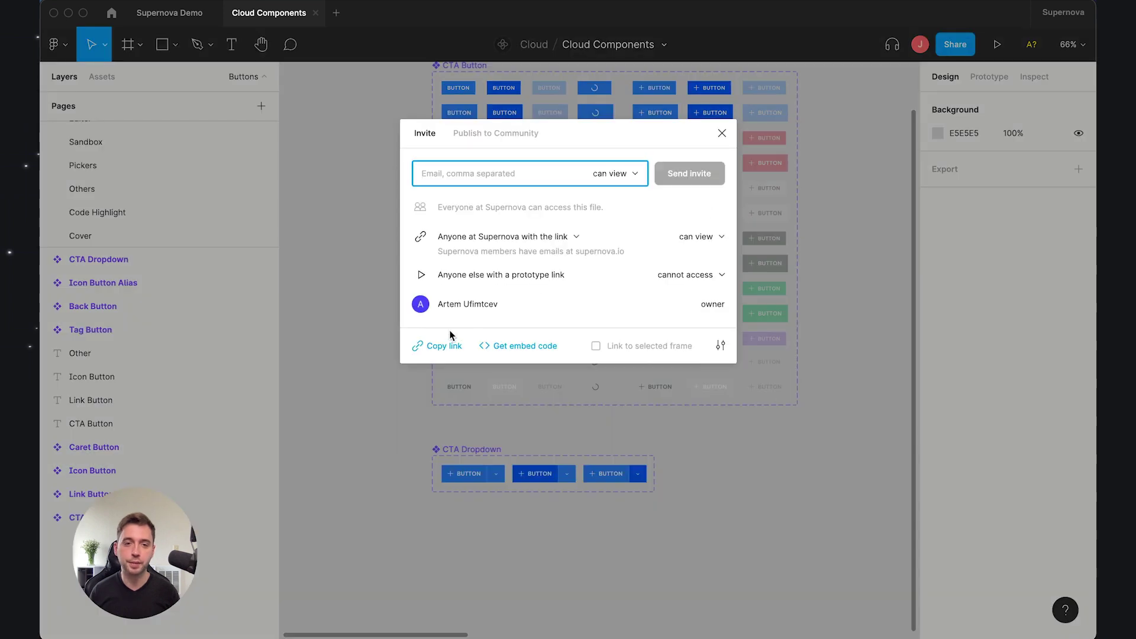
pyautogui.click(438, 350)
pyautogui.click(722, 133)
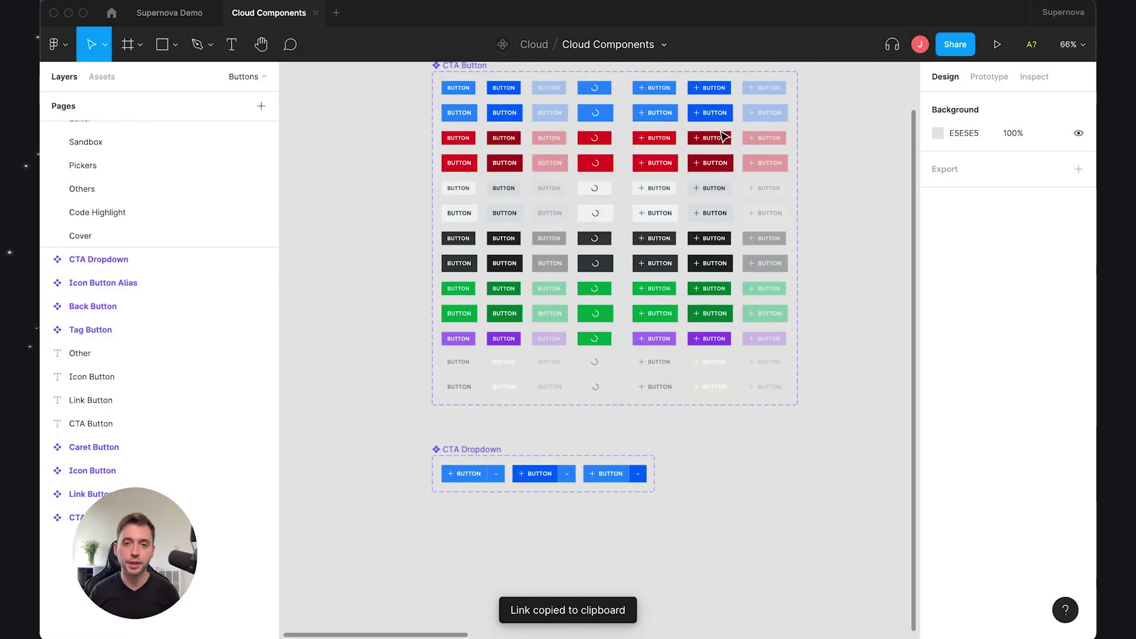
# Step: Switch back to Supernova Cloud, link the Cloud Components Figma file as a design source with automatic updates on, and close the import summary
pyautogui.moveTo(418, 634)
pyautogui.click(471, 599)
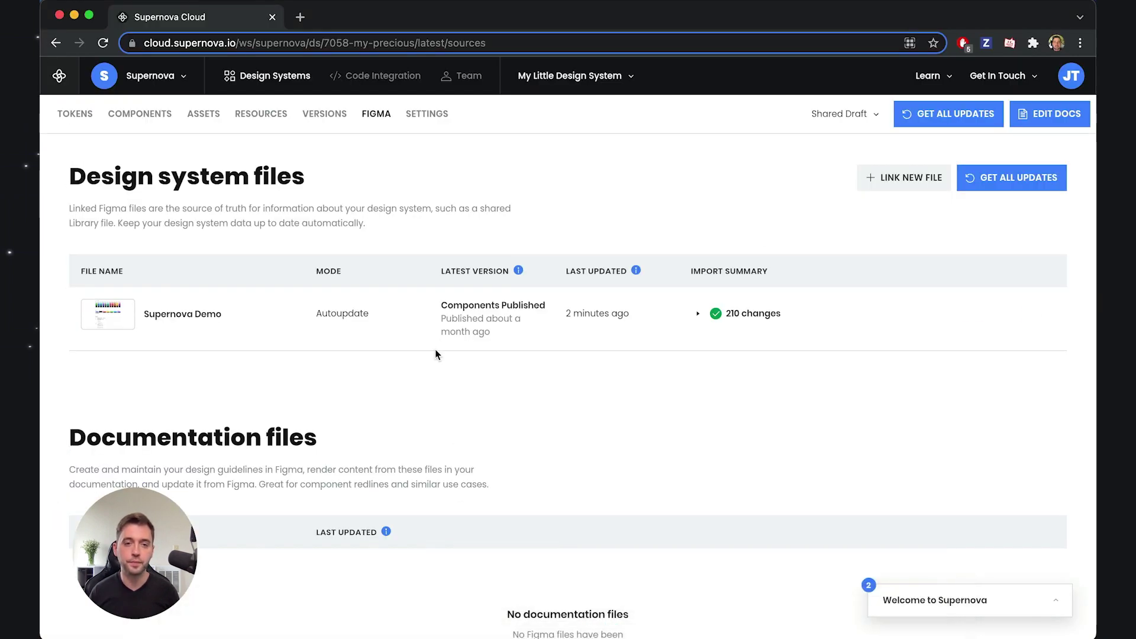
pyautogui.click(881, 185)
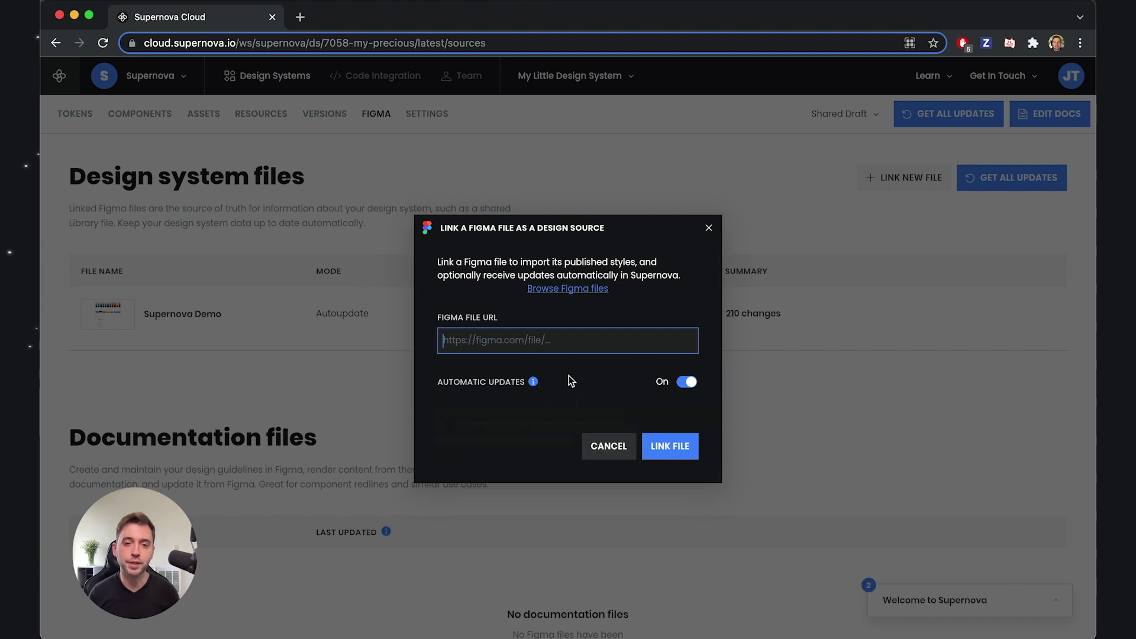
pyautogui.press('super+v')
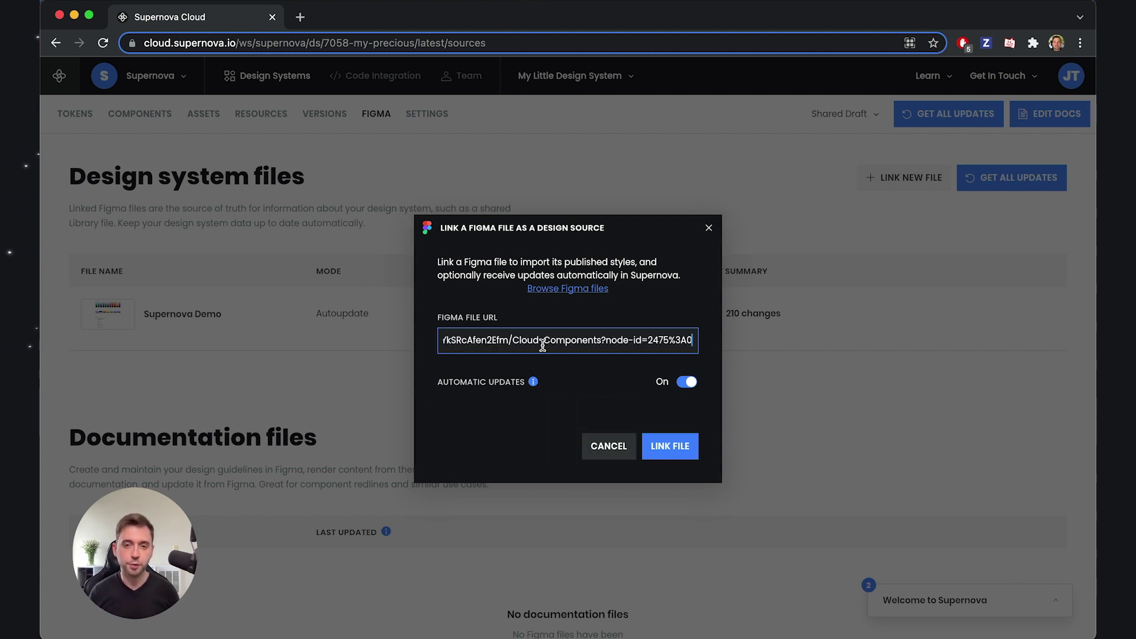
pyautogui.click(673, 447)
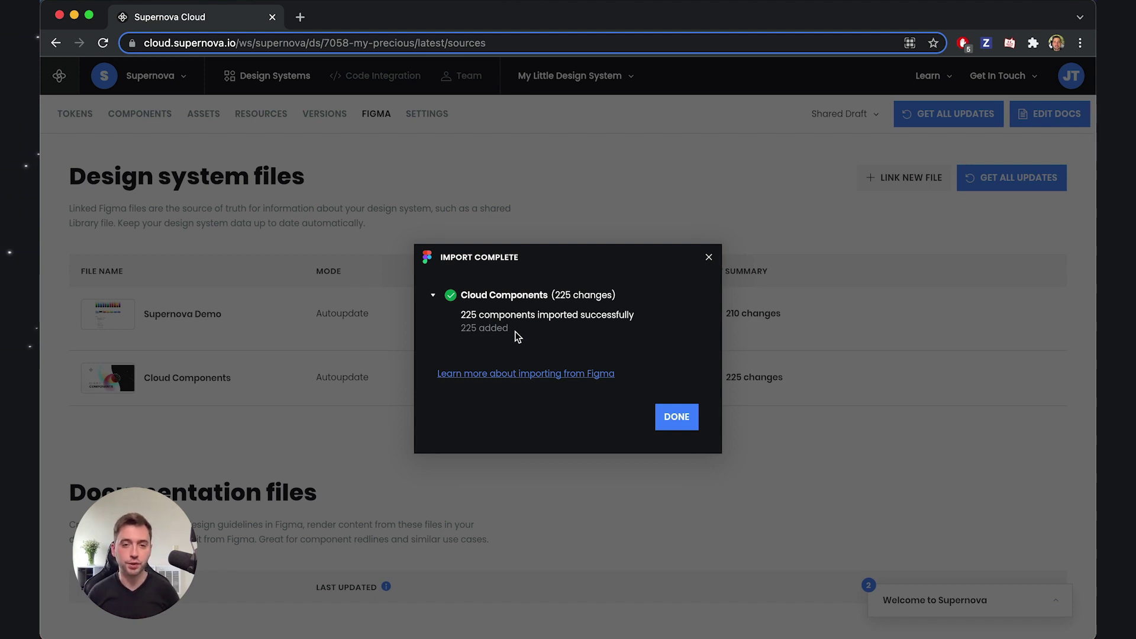
pyautogui.click(671, 421)
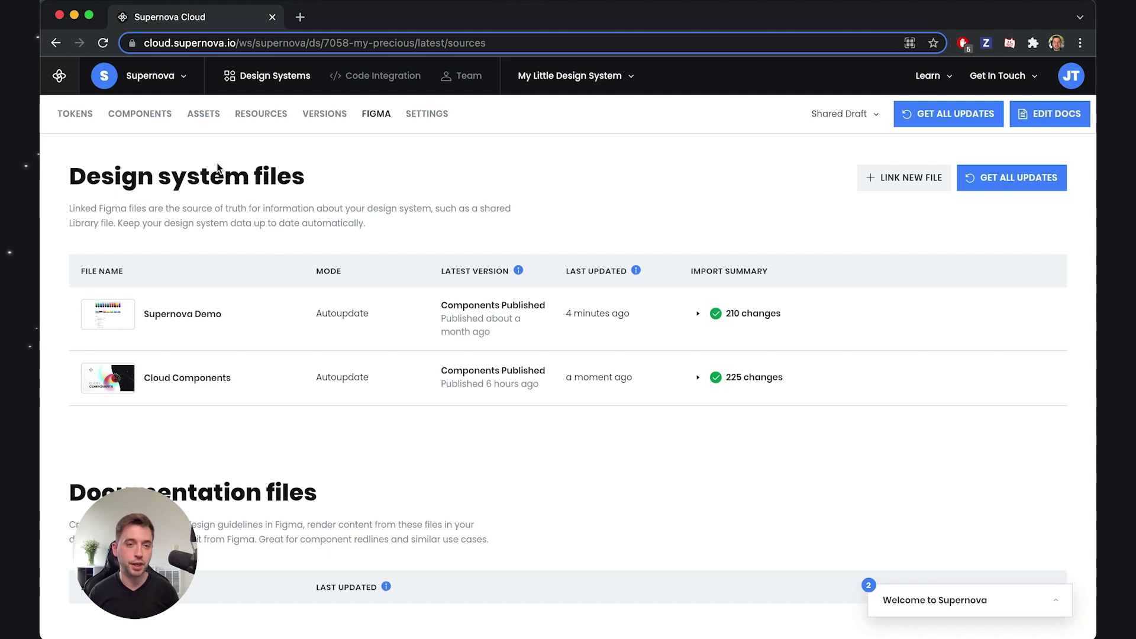
# Step: Review the imported Buttons and Dialogs components and the color tokens, and return to the linked Figma source files
pyautogui.click(152, 121)
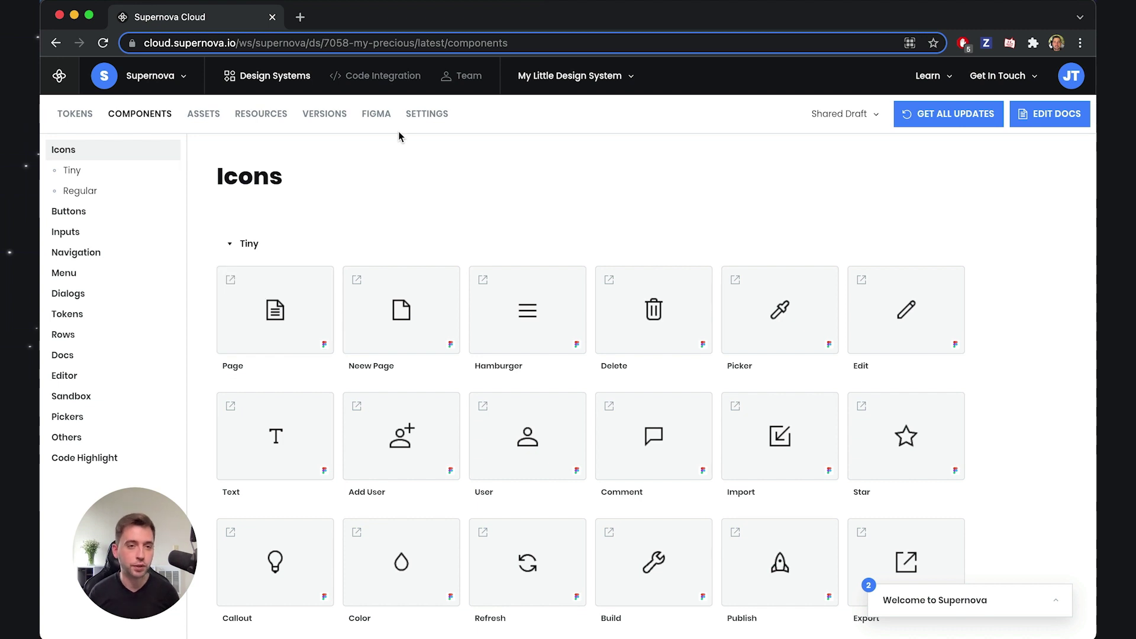
pyautogui.click(93, 222)
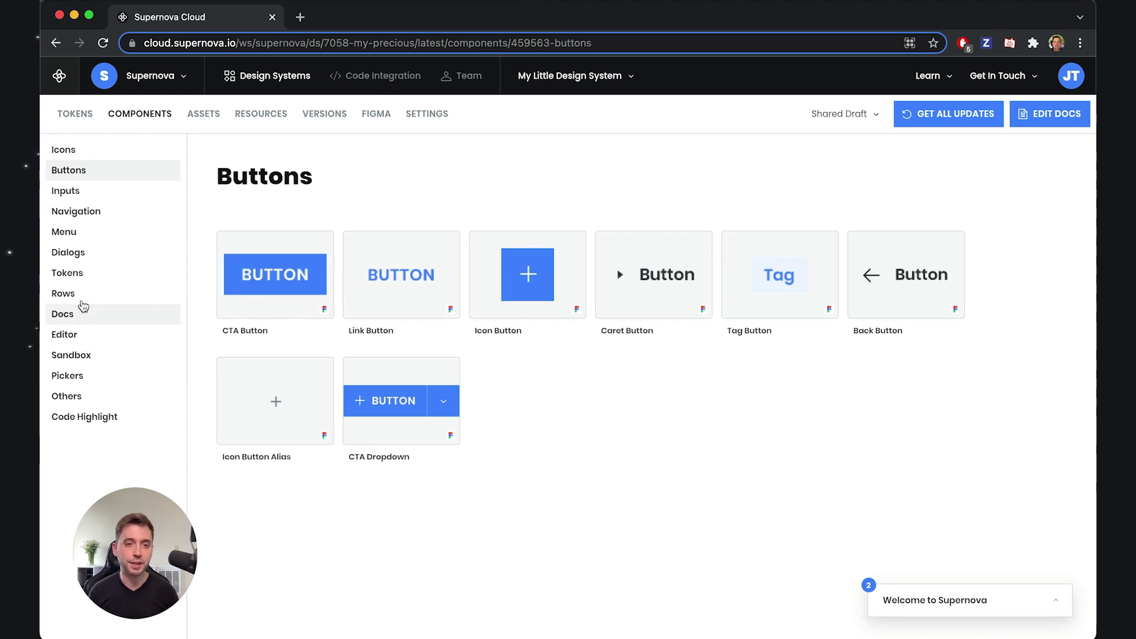
pyautogui.click(86, 254)
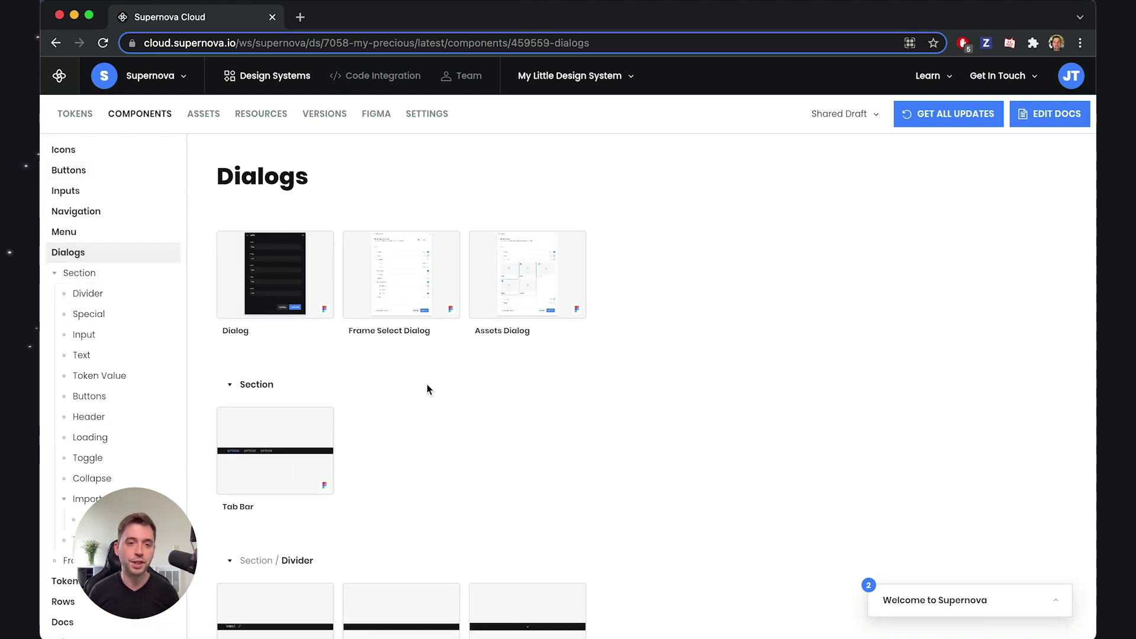
pyautogui.click(76, 114)
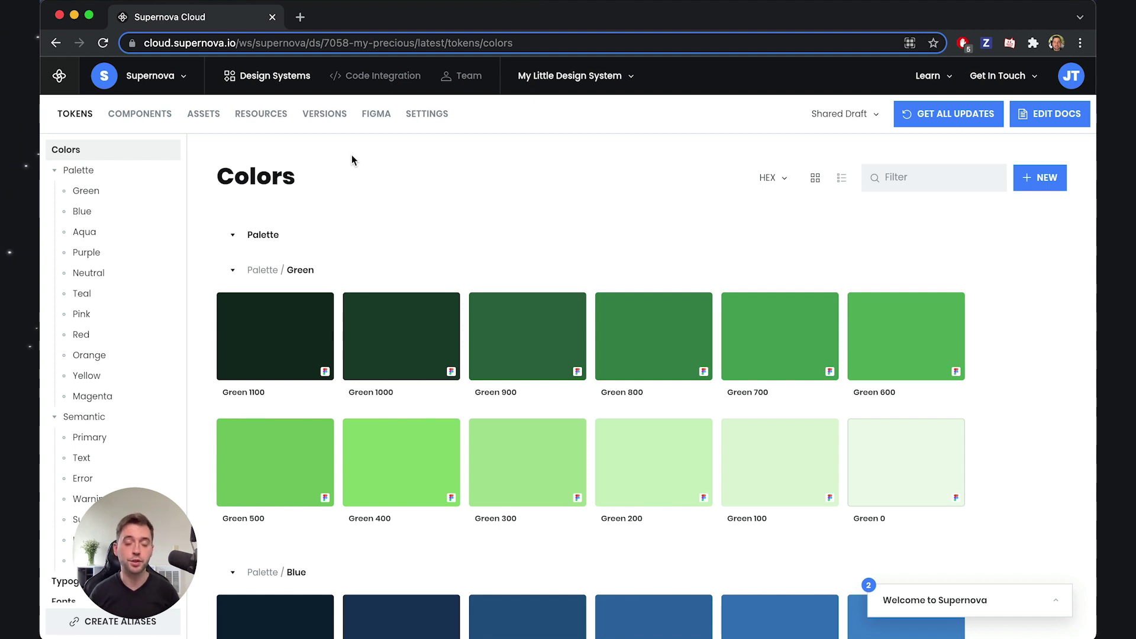
pyautogui.click(376, 114)
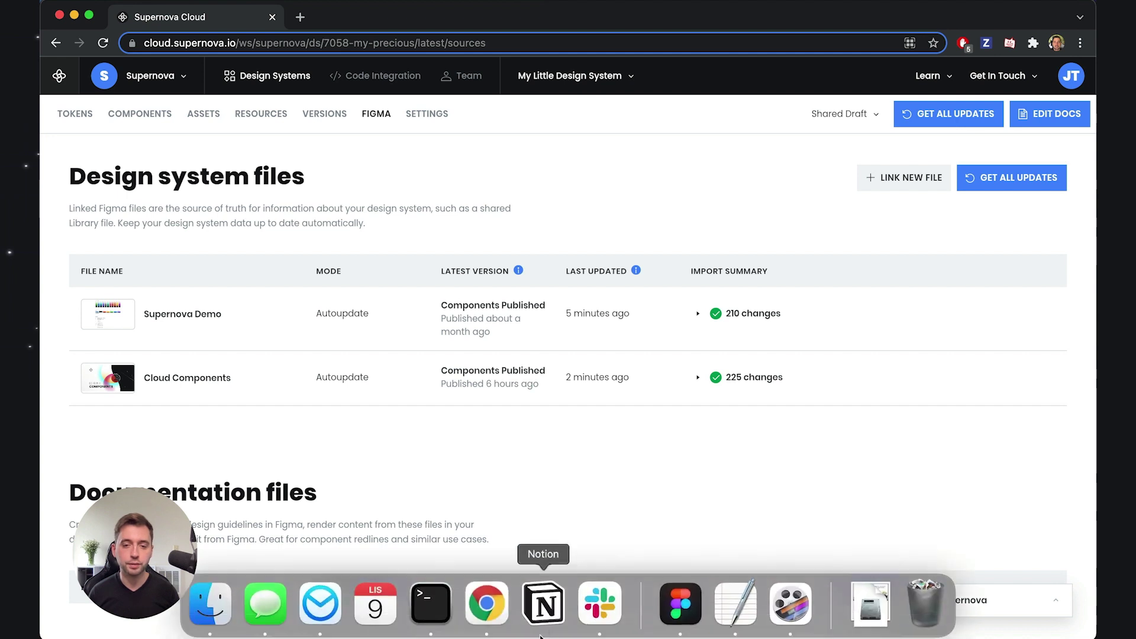
# Step: Switch to Figma and examine the text samples in the Typography frame of the Supernova Demo file
pyautogui.click(678, 602)
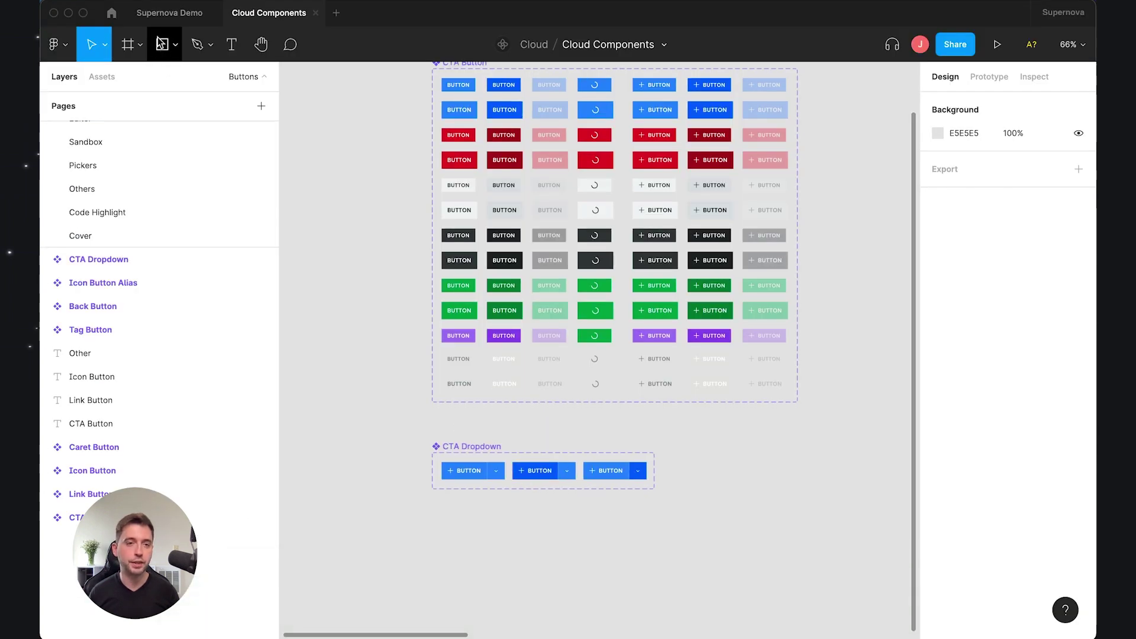
pyautogui.click(169, 12)
pyautogui.scroll(3, 452, 283)
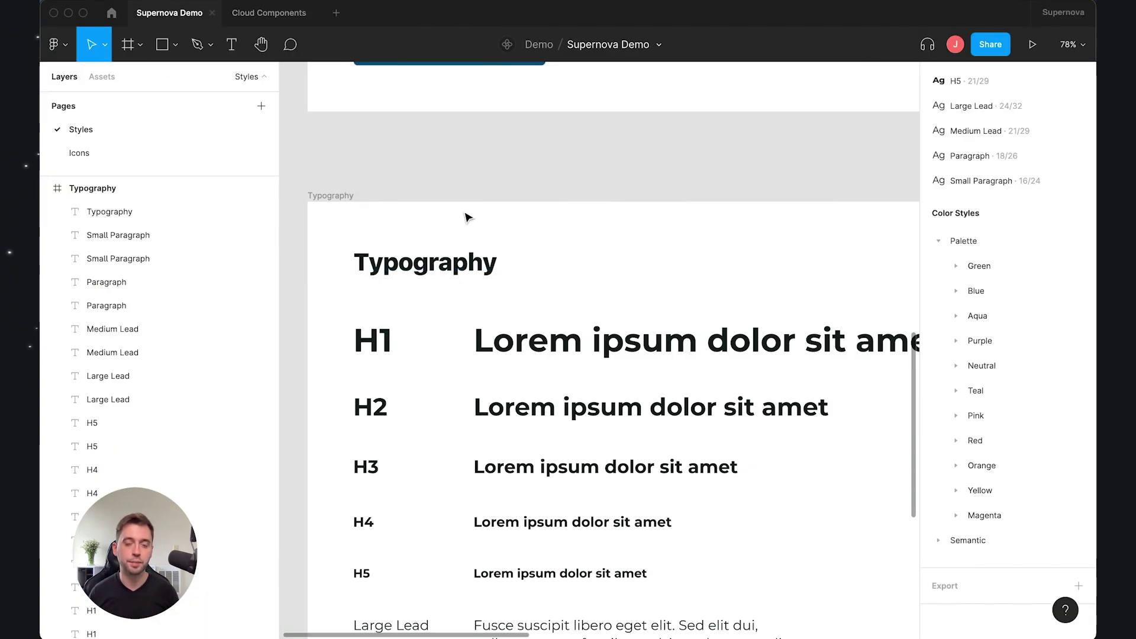
pyautogui.scroll(-8, 464, 286)
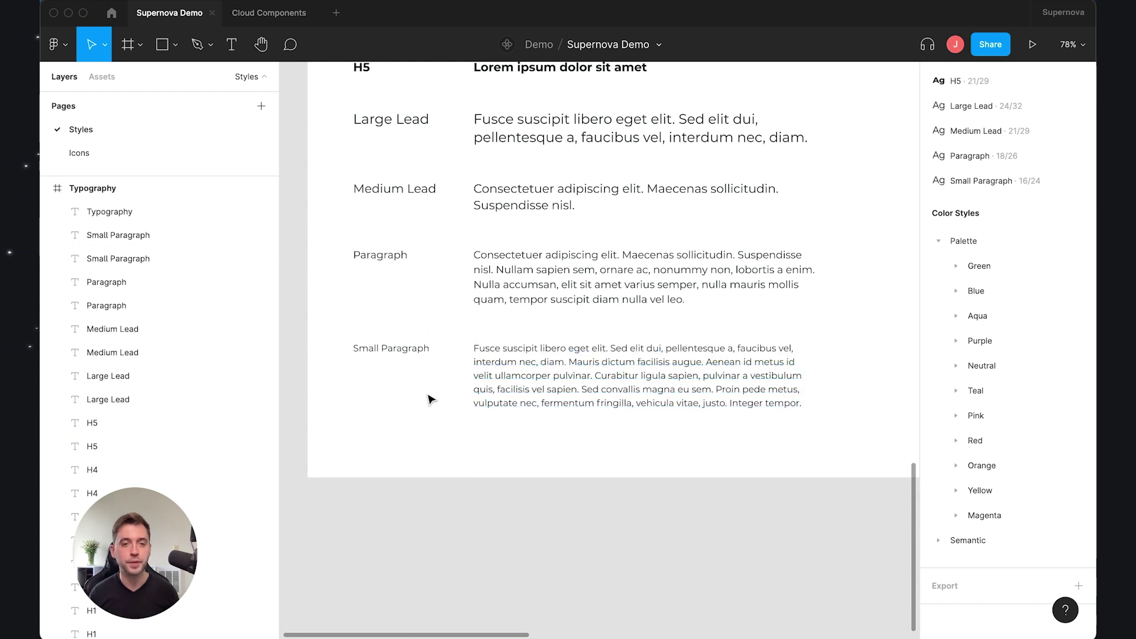
pyautogui.scroll(1, 431, 398)
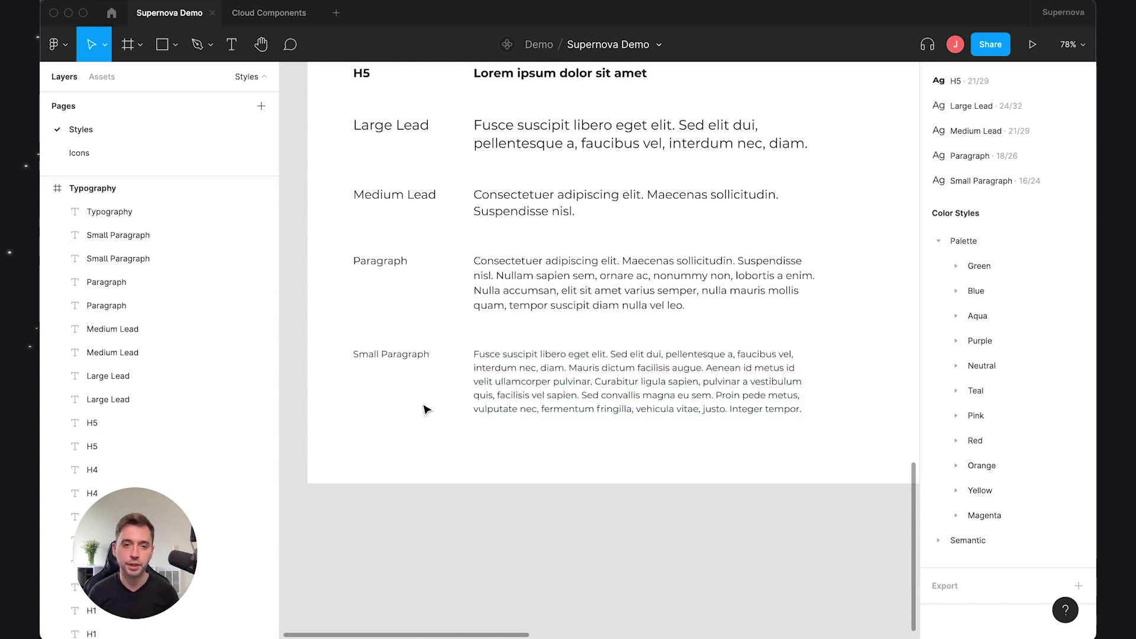
pyautogui.scroll(5, 432, 409)
pyautogui.scroll(-4, 426, 410)
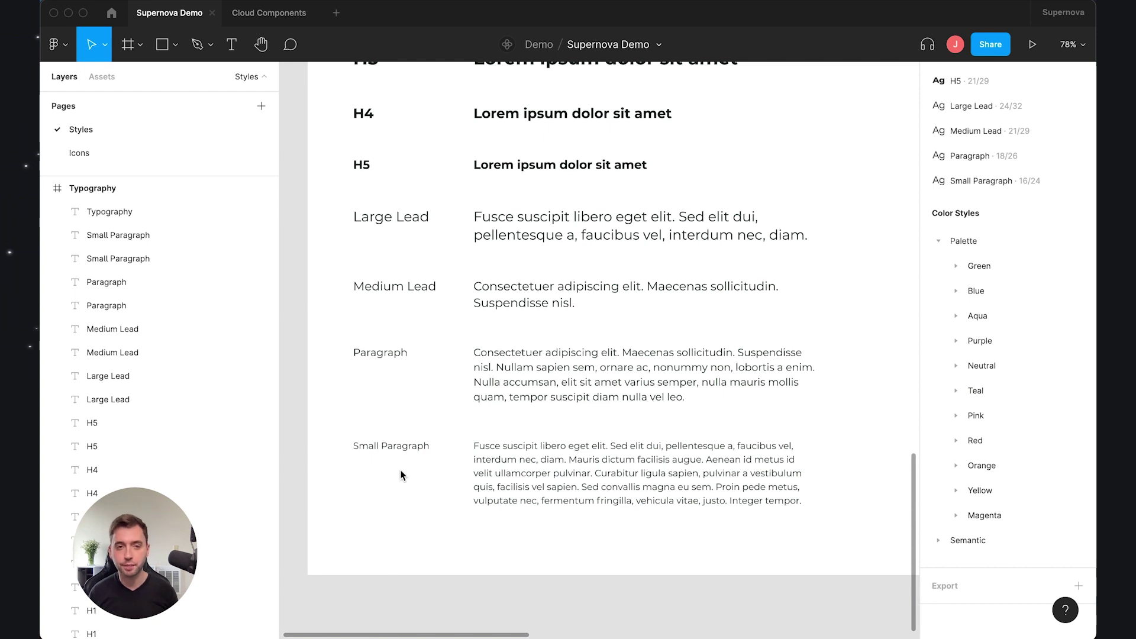
pyautogui.scroll(10, 401, 474)
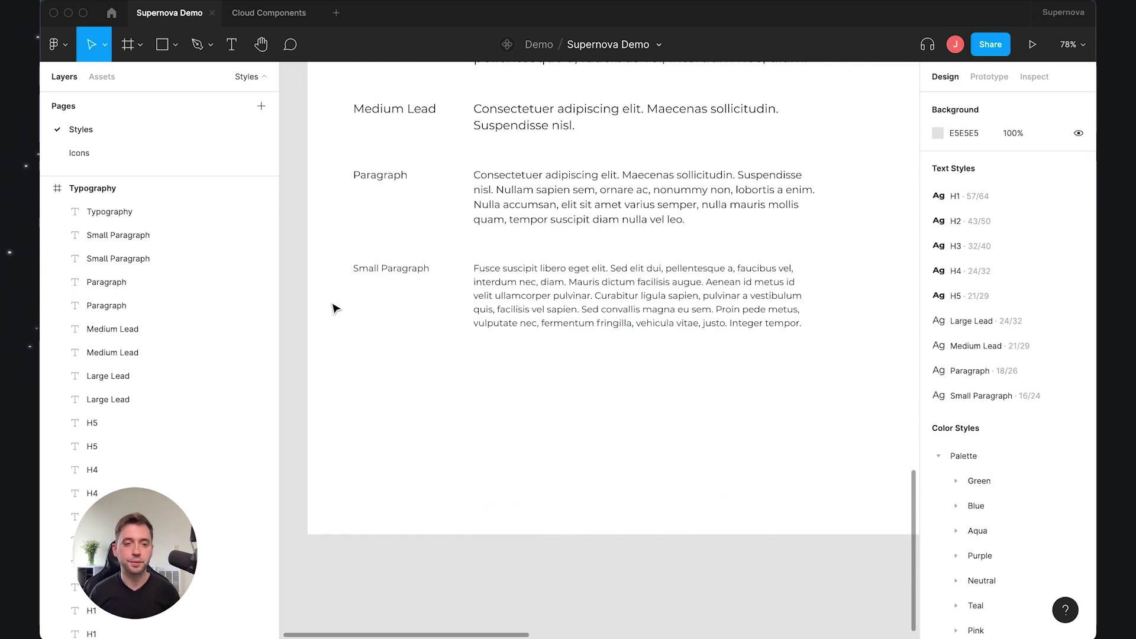
# Step: Duplicate the Small Paragraph label and its sample text, and place the copy directly below the original in the Typography frame
pyautogui.moveTo(330, 256); pyautogui.dragTo(621, 359)
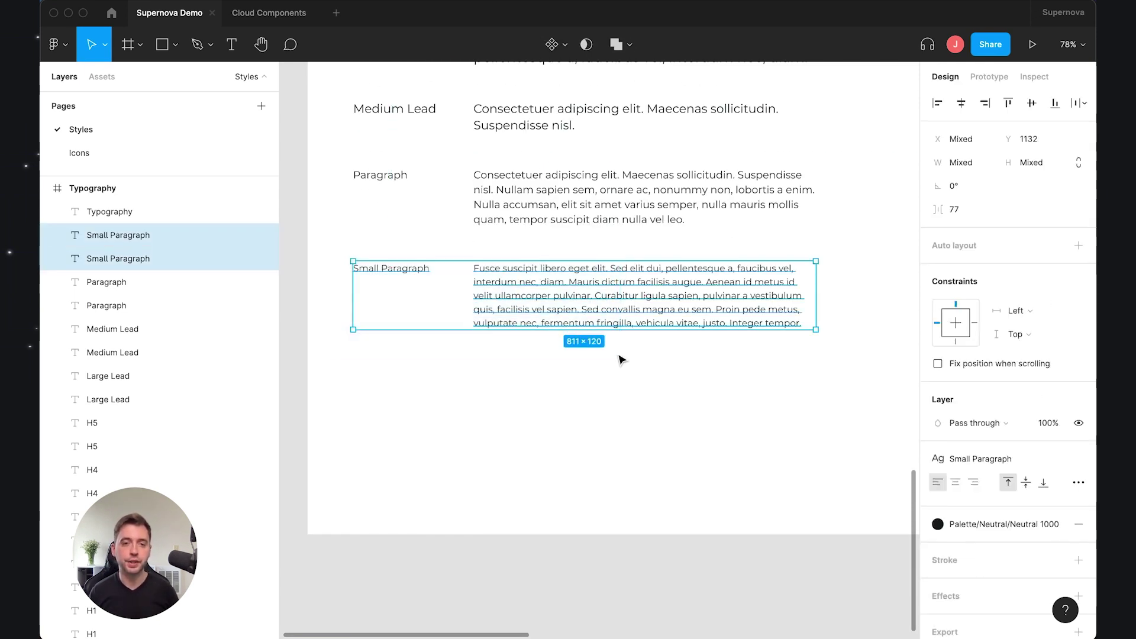
pyautogui.hotkey('ctrl', 'v')
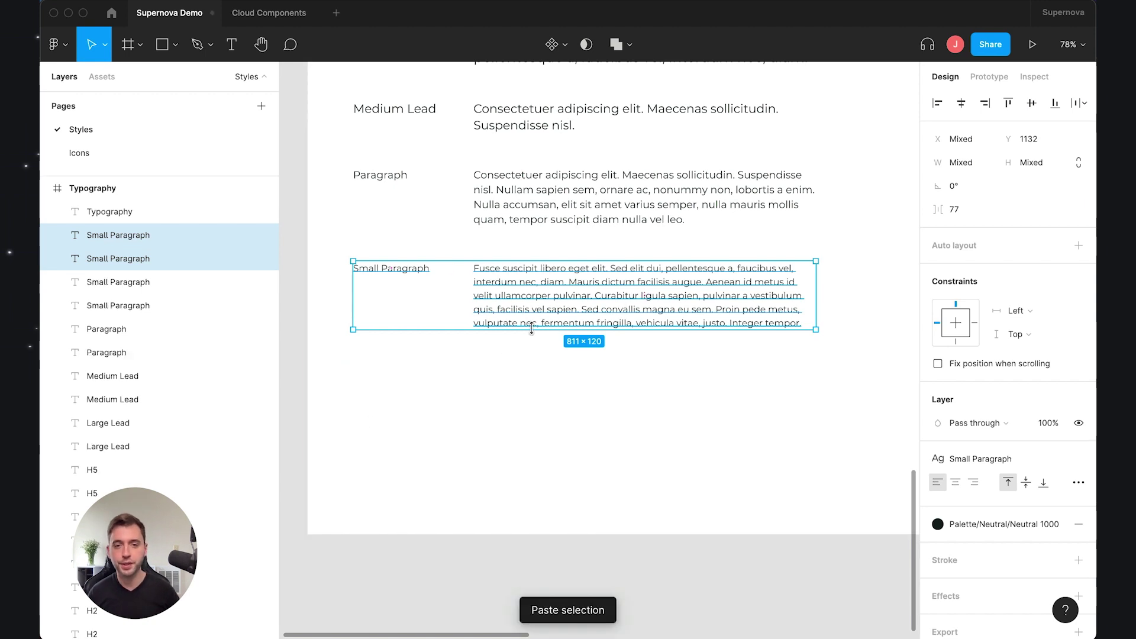
pyautogui.moveTo(531, 328); pyautogui.dragTo(531, 396)
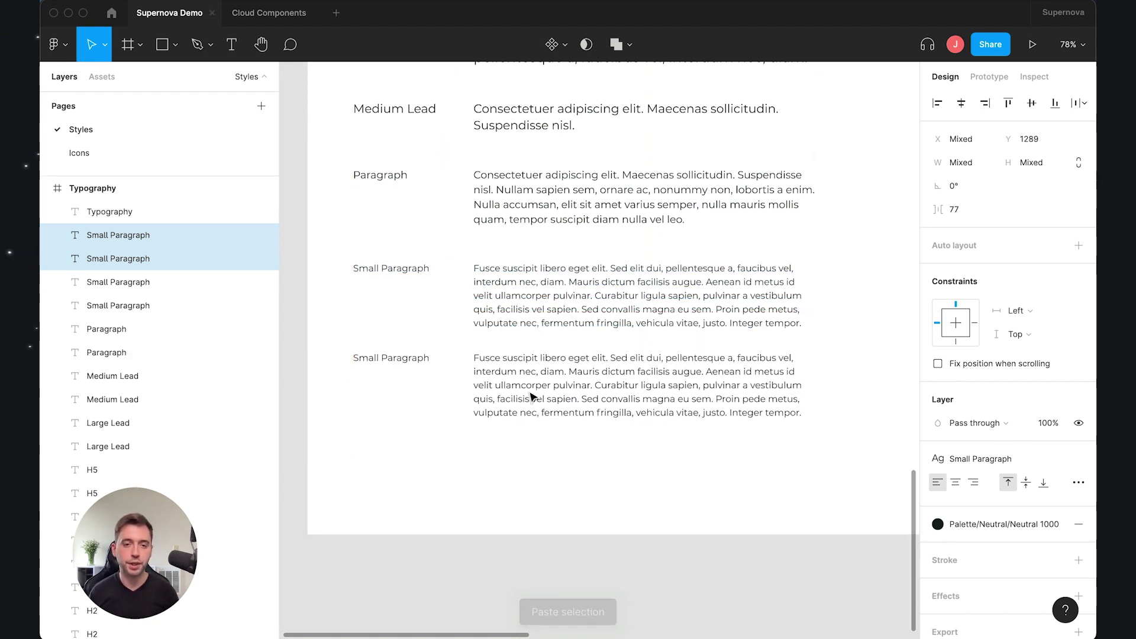
pyautogui.click(417, 453)
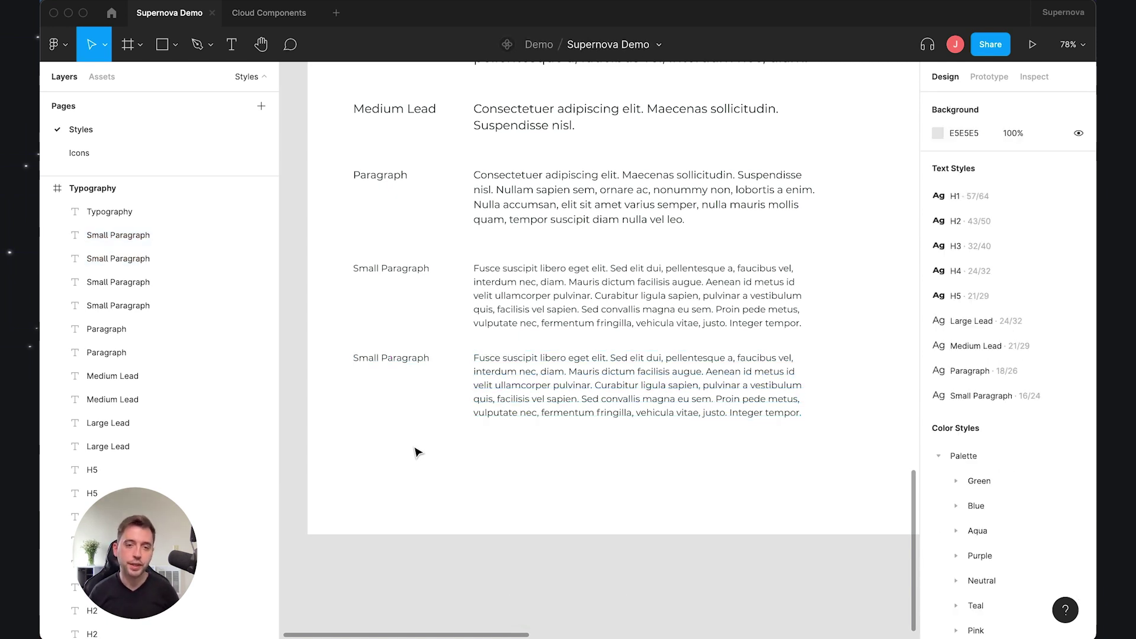
# Step: Examine the full color palette, the file's text and color styles, and the style applied to the Green 300 swatch
pyautogui.scroll(1, 417, 453)
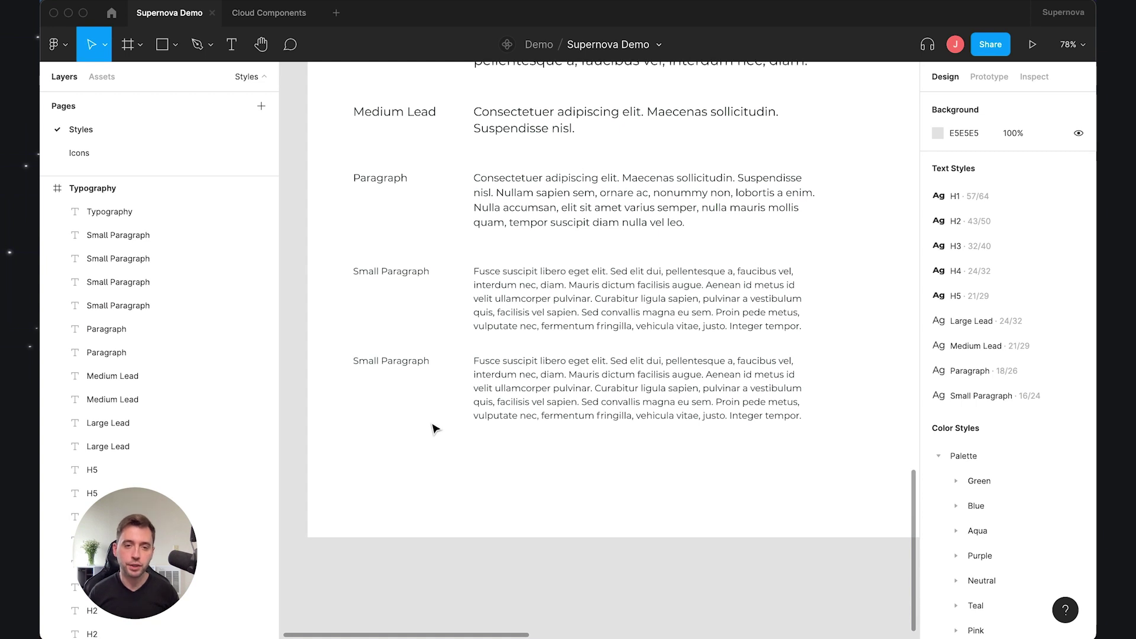
pyautogui.scroll(2, 421, 417)
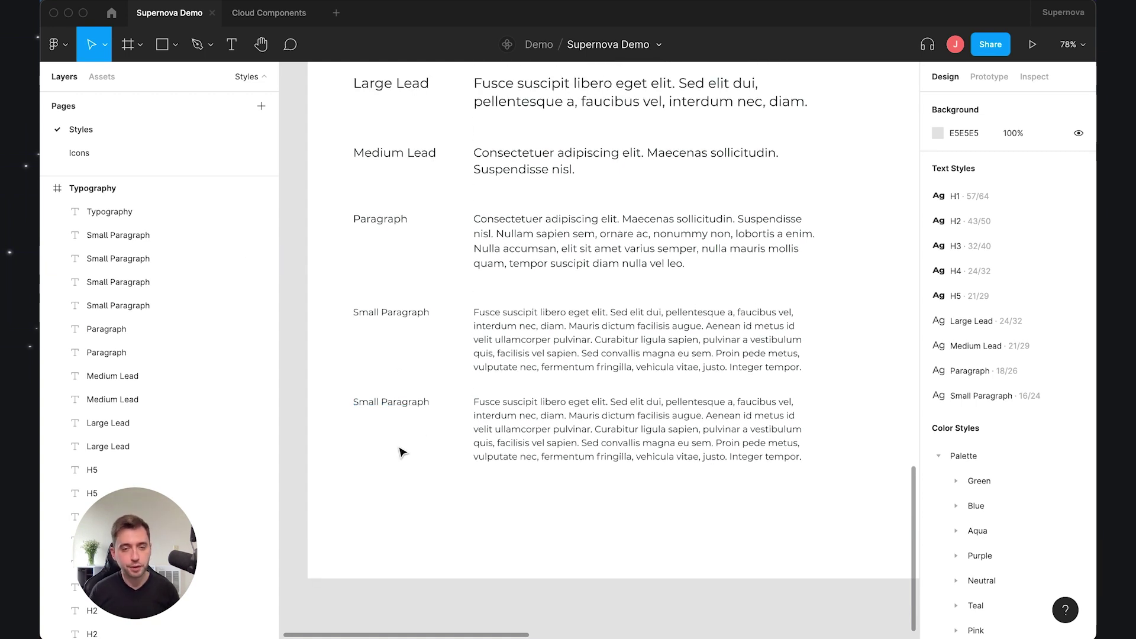
pyautogui.scroll(15, 403, 452)
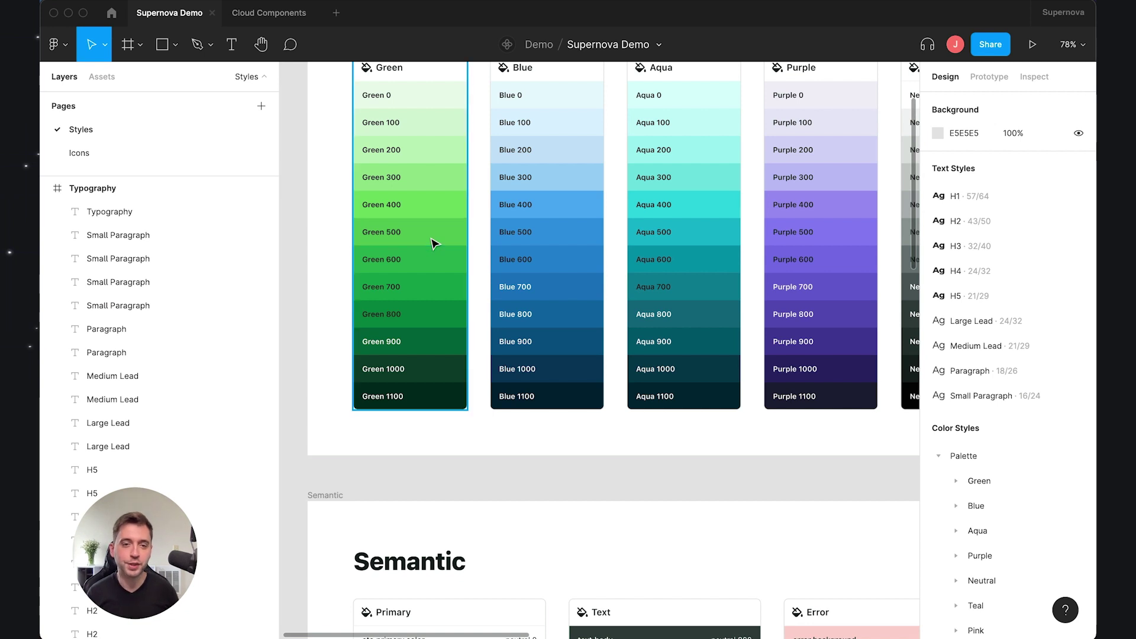
pyautogui.scroll(1, 433, 239)
pyautogui.scroll(4, 437, 244)
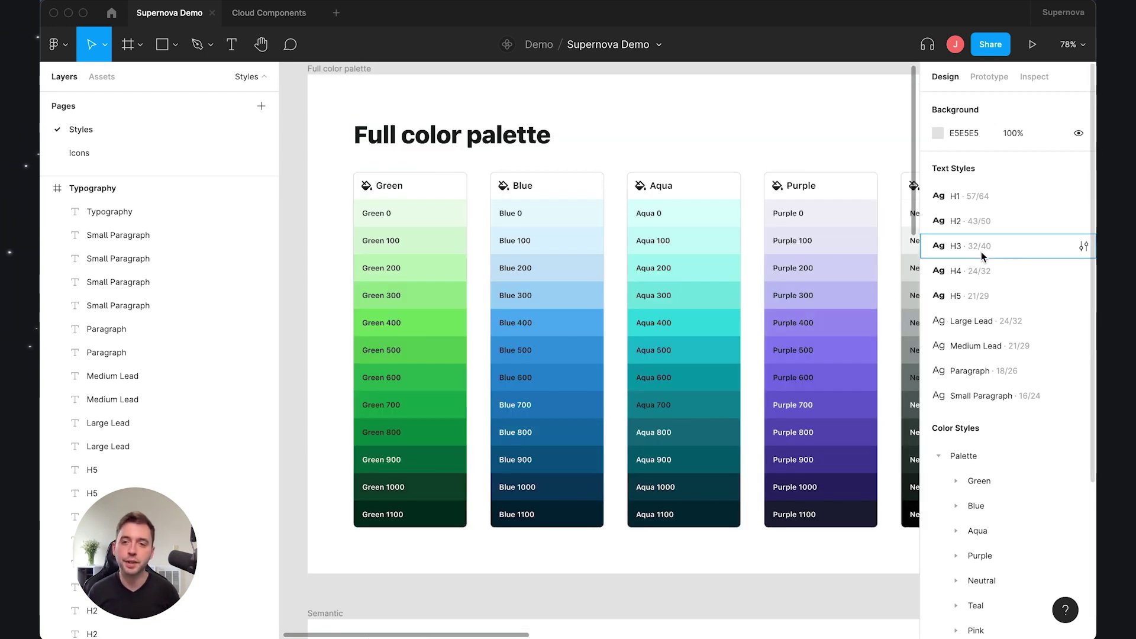
pyautogui.scroll(-2, 981, 260)
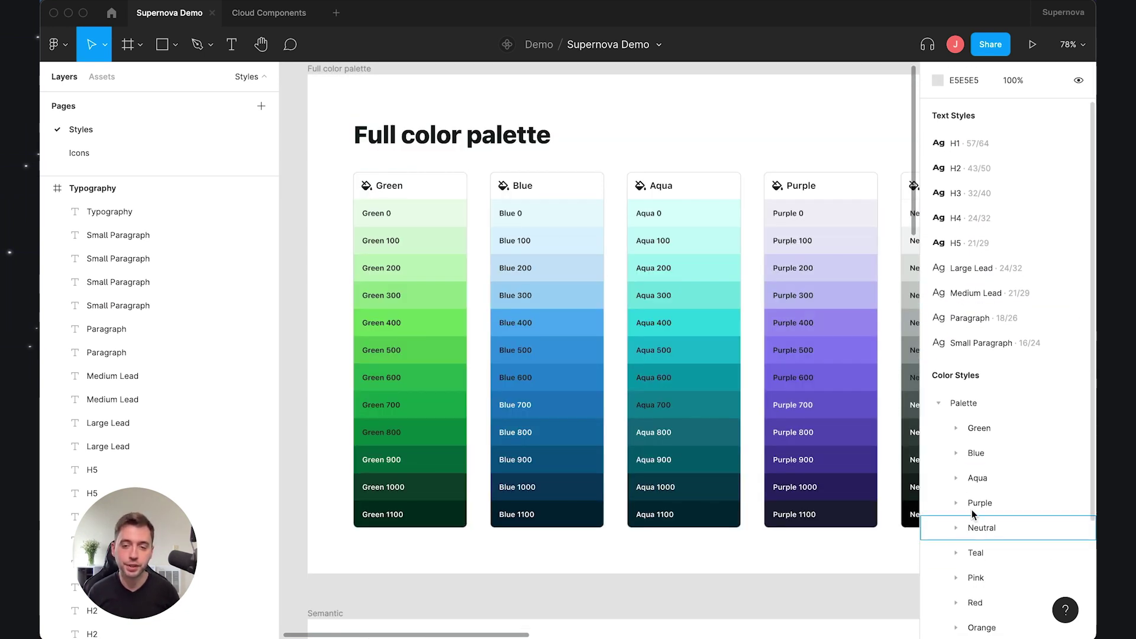
pyautogui.click(433, 303)
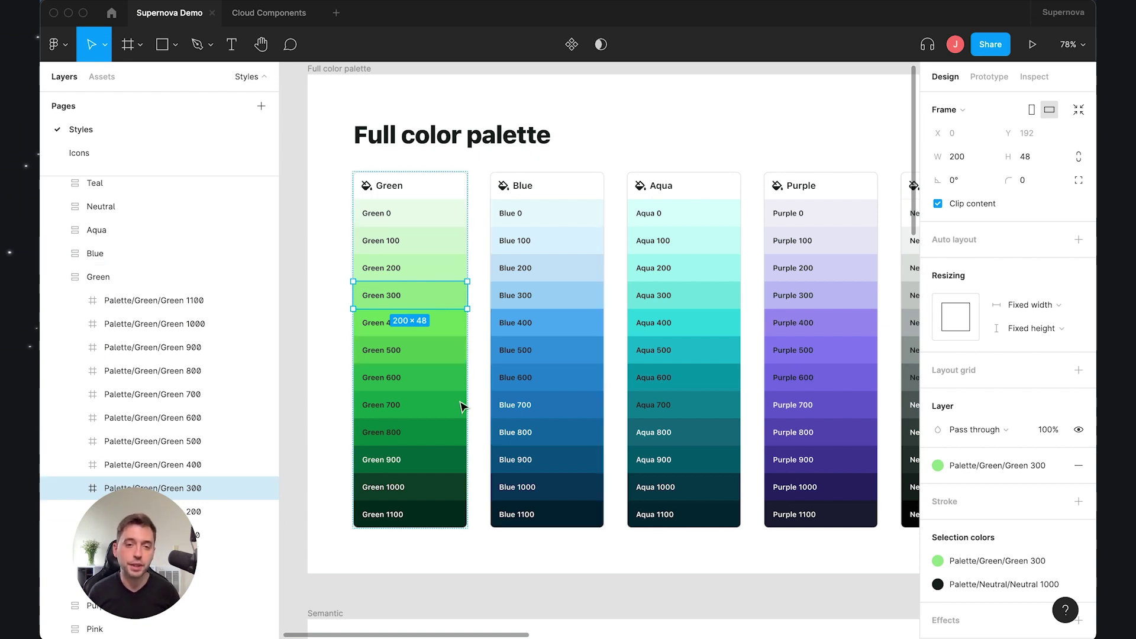
# Step: Change the duplicated Small Paragraph label in the Typography frame to read "Tiny Paragraph"
pyautogui.scroll(-10, 490, 543)
pyautogui.scroll(-10, 489, 543)
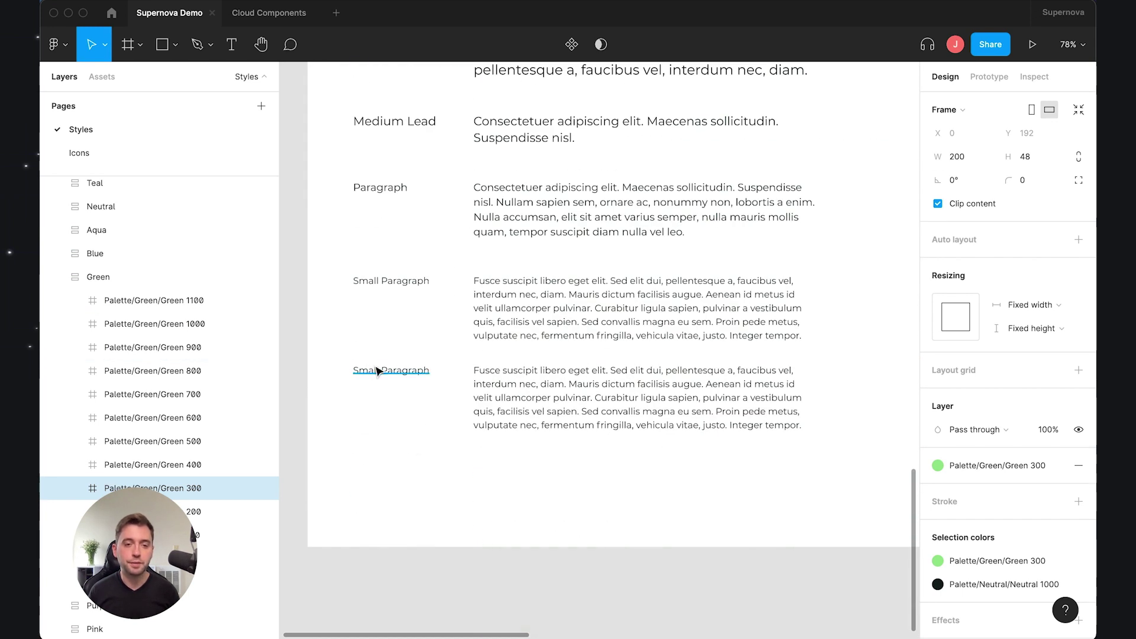
pyautogui.click(375, 370)
pyautogui.doubleClick(367, 366)
pyautogui.write('Tiny')
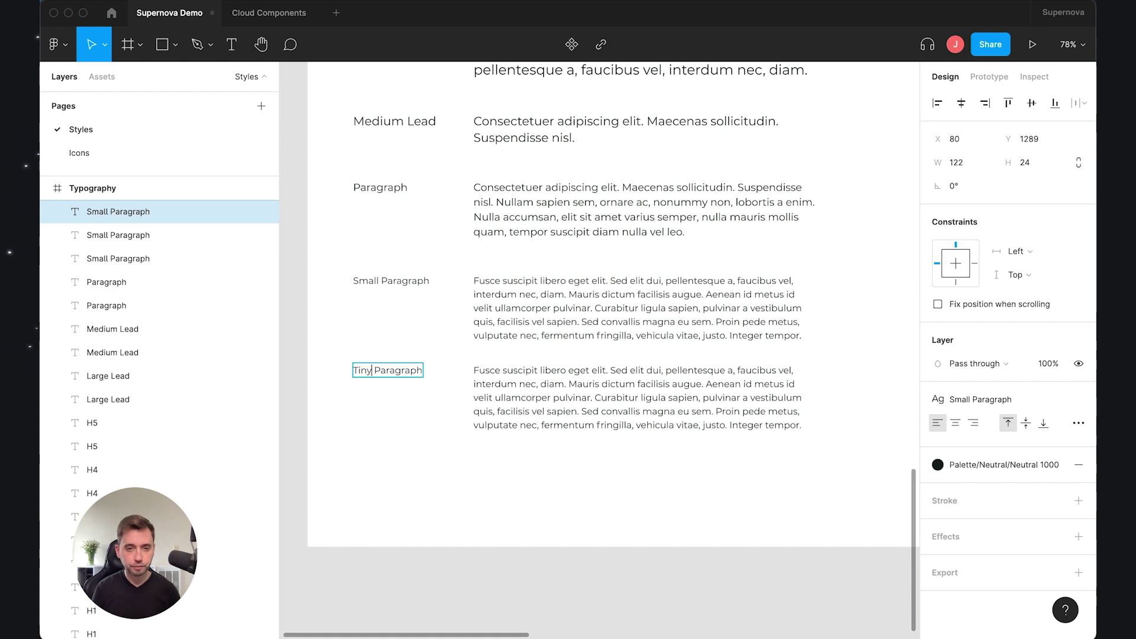
pyautogui.press('Escape')
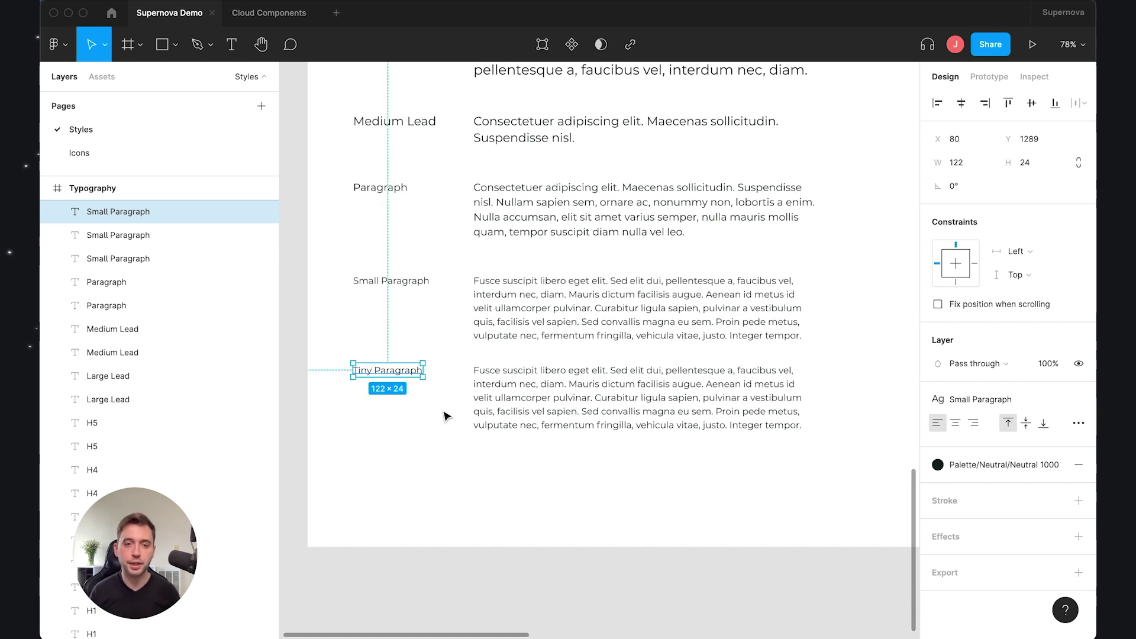
# Step: Detach the text style from the sample text beside the Tiny Paragraph label, keep its fill style, and set the font size to 12
pyautogui.click(533, 398)
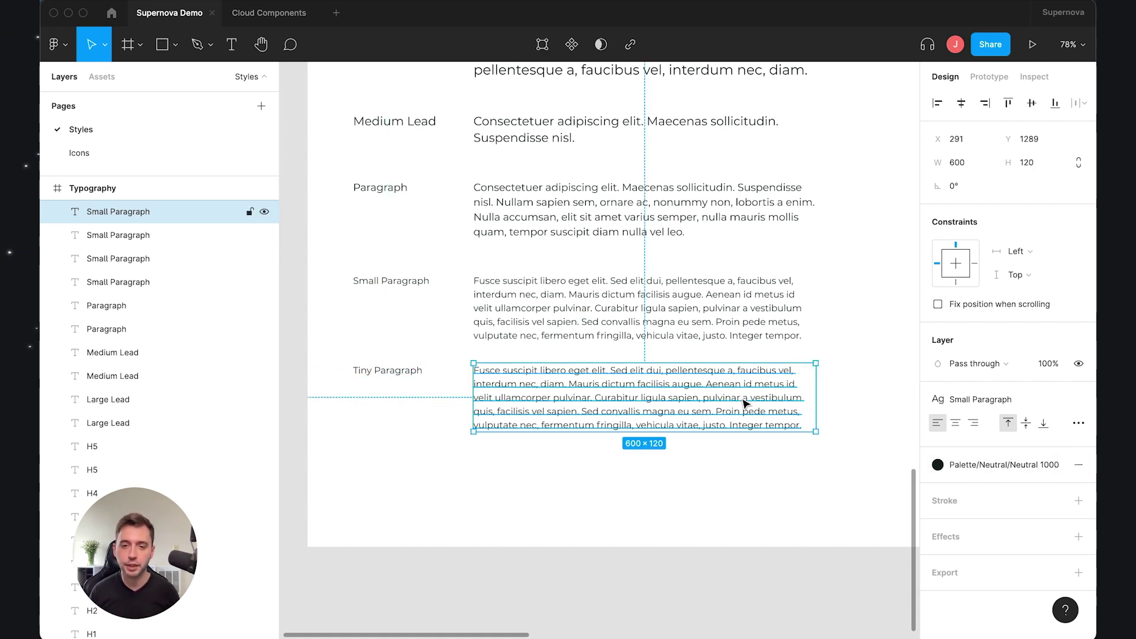
pyautogui.click(1054, 464)
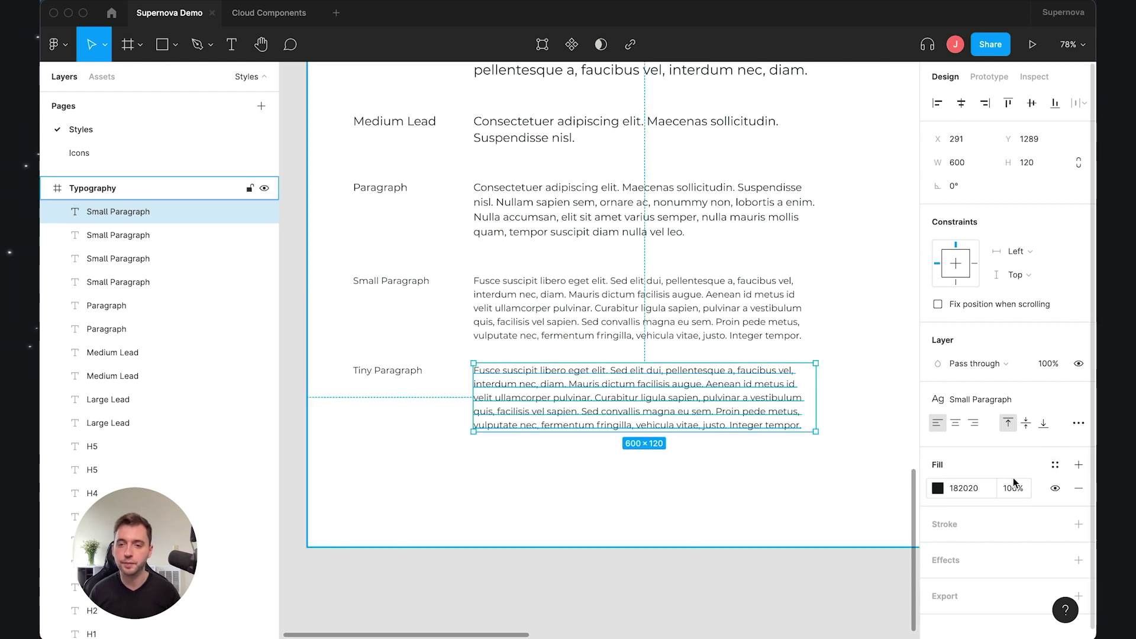
pyautogui.press('super+z')
pyautogui.click(1078, 399)
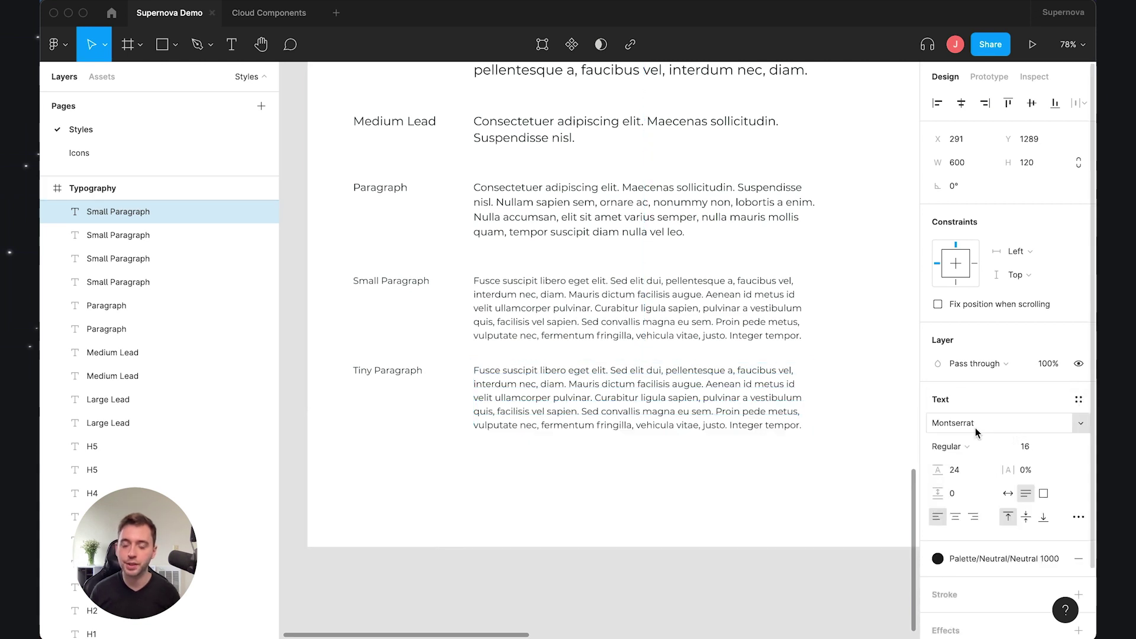
pyautogui.click(1025, 447)
pyautogui.write('12')
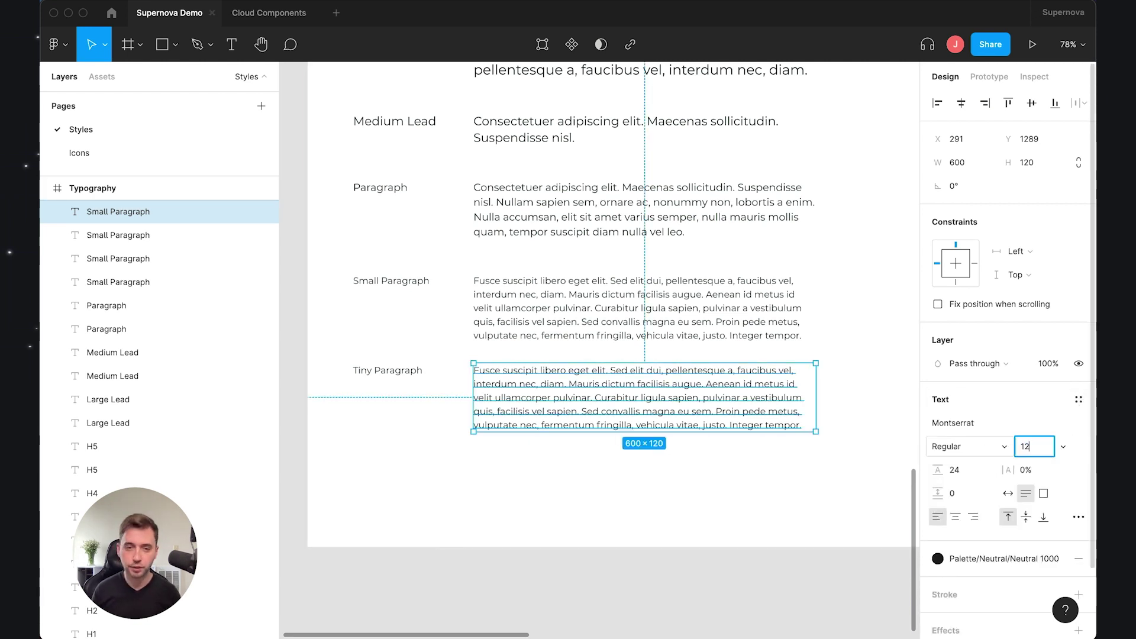
pyautogui.press('Return')
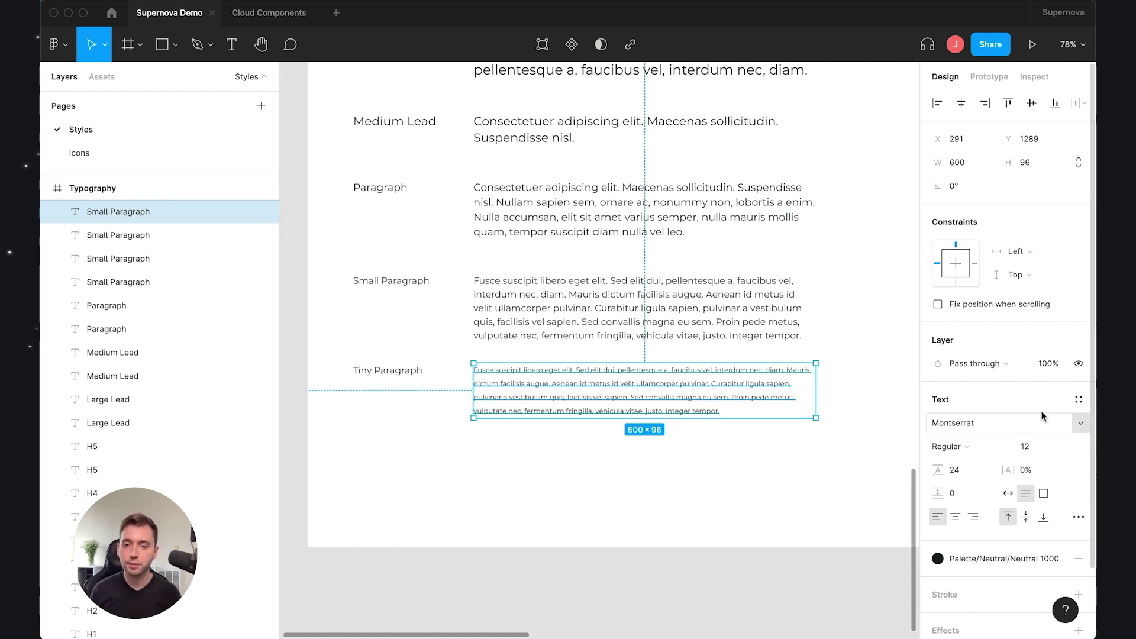
# Step: Create a new text style named "Tiny Paragraph" from the sample text beside the Tiny Paragraph label
pyautogui.click(1079, 400)
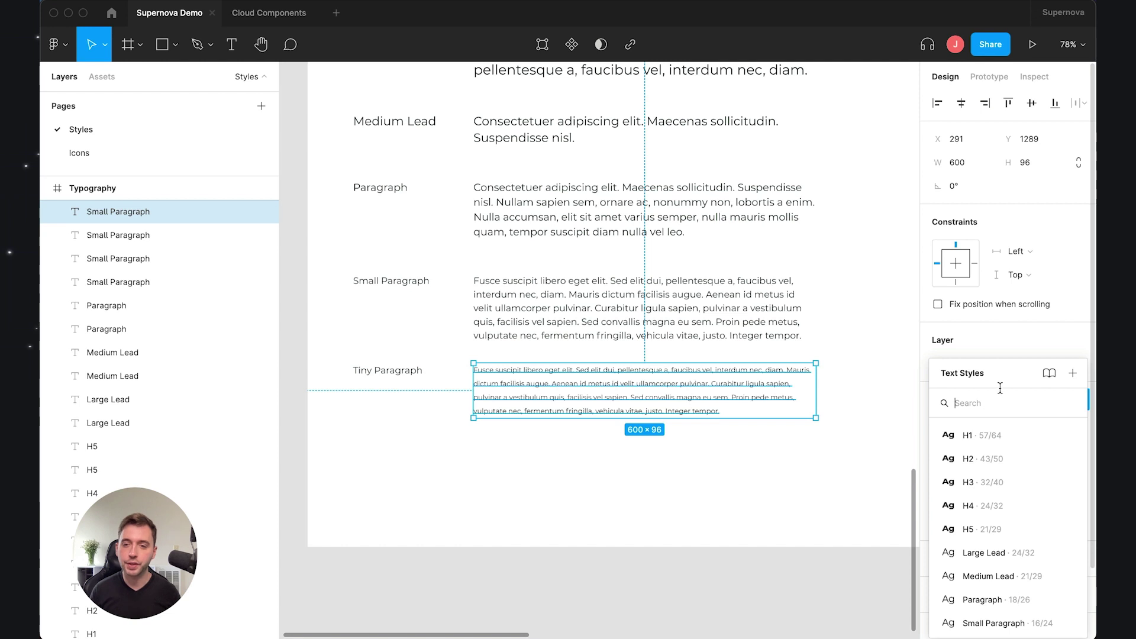
pyautogui.click(1073, 373)
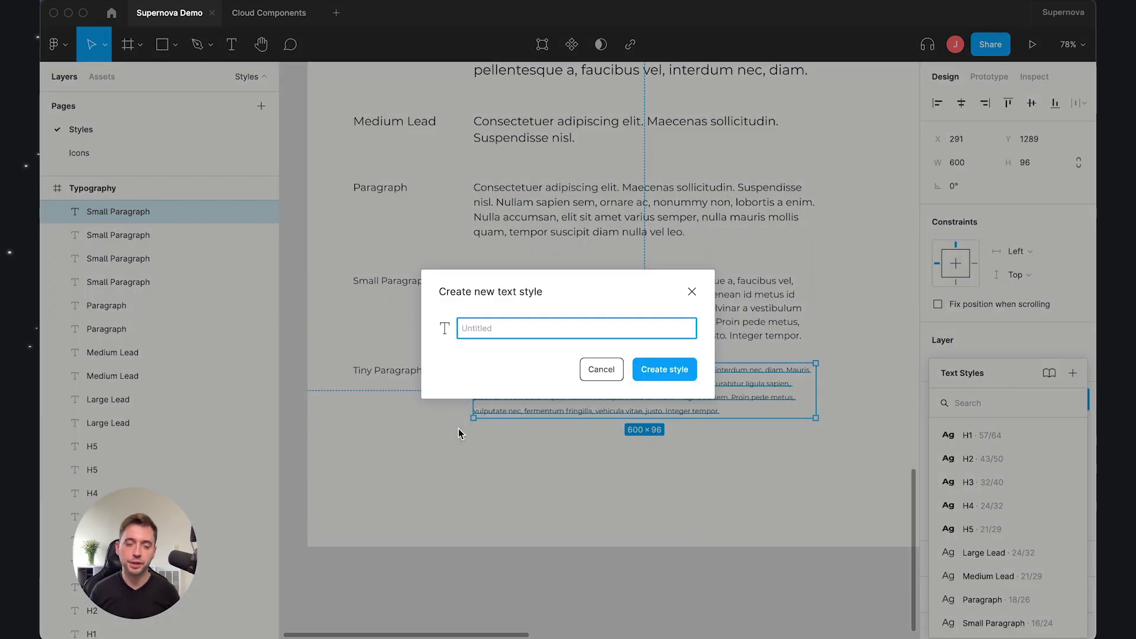
pyautogui.write('Tiny ')
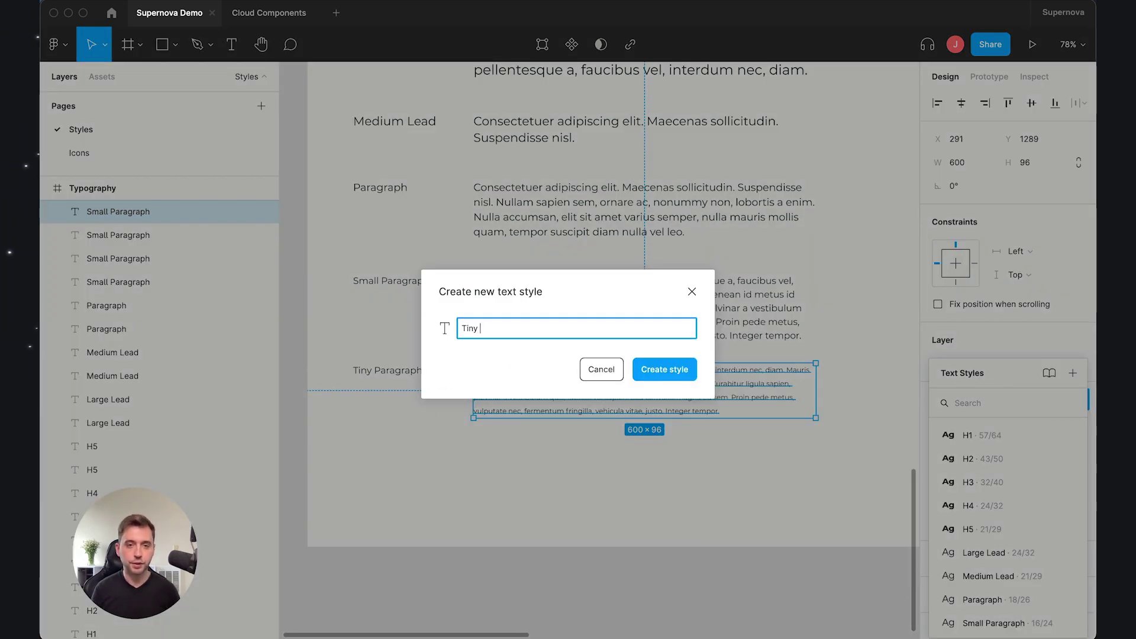
pyautogui.write('Paragraph')
pyautogui.press('Return')
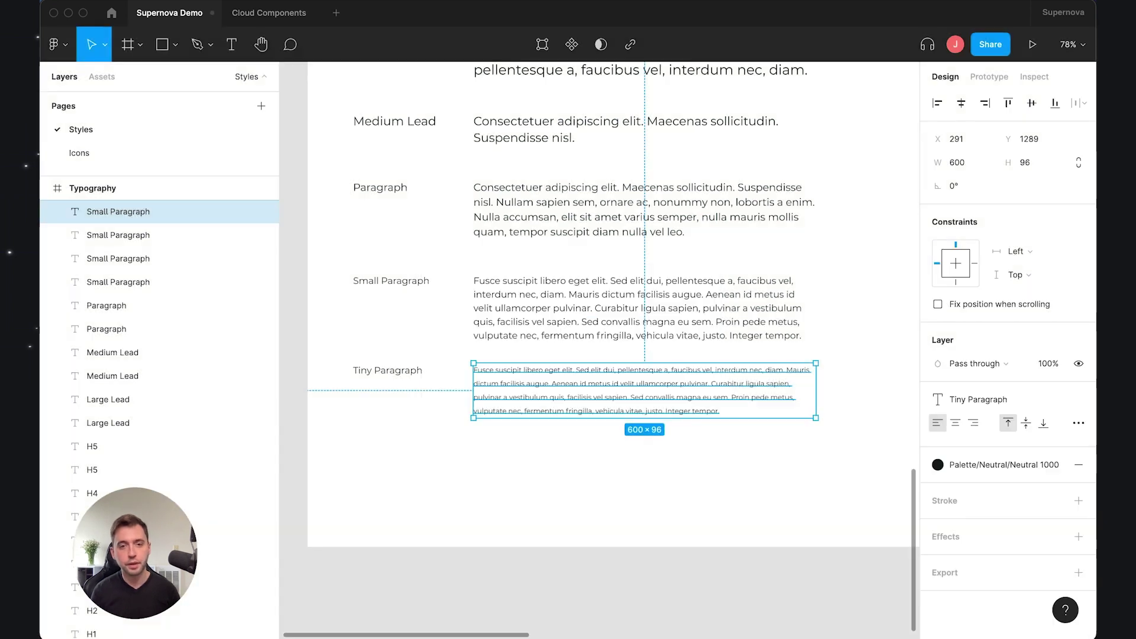
# Step: Apply the Tiny Paragraph text style to the Tiny Paragraph label and save the file
pyautogui.click(980, 399)
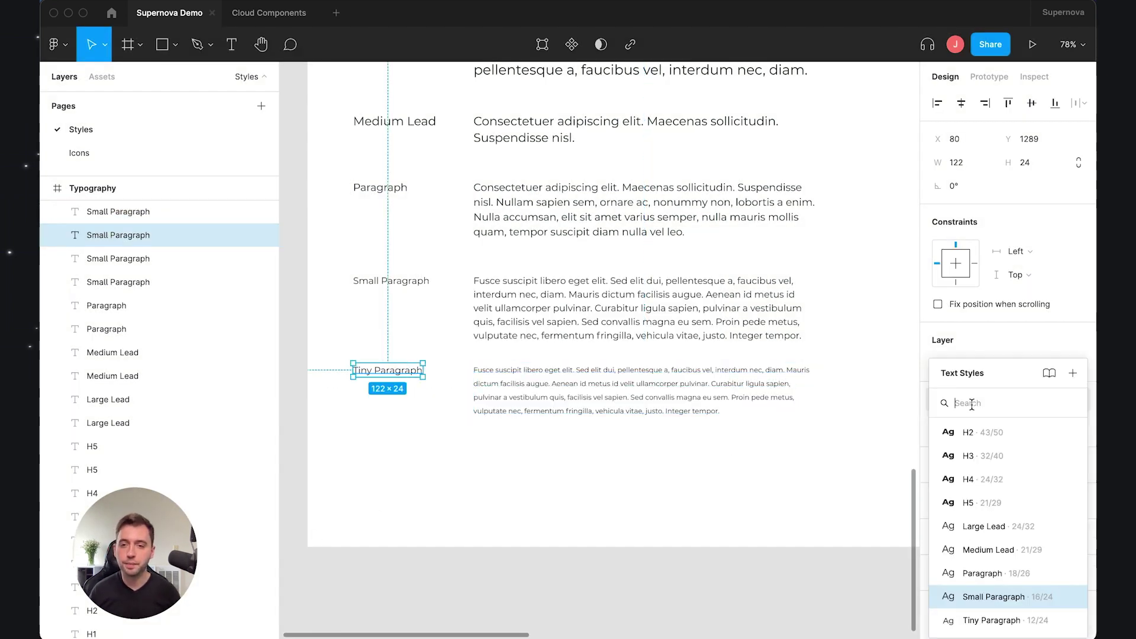
pyautogui.click(988, 618)
pyautogui.click(374, 401)
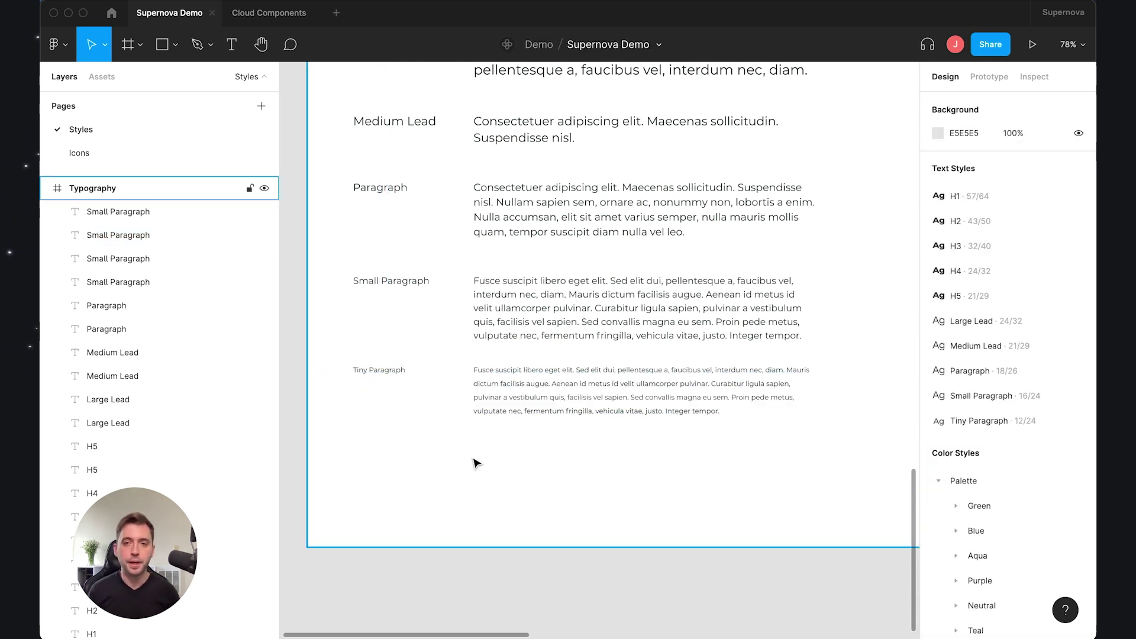
pyautogui.press('super+s')
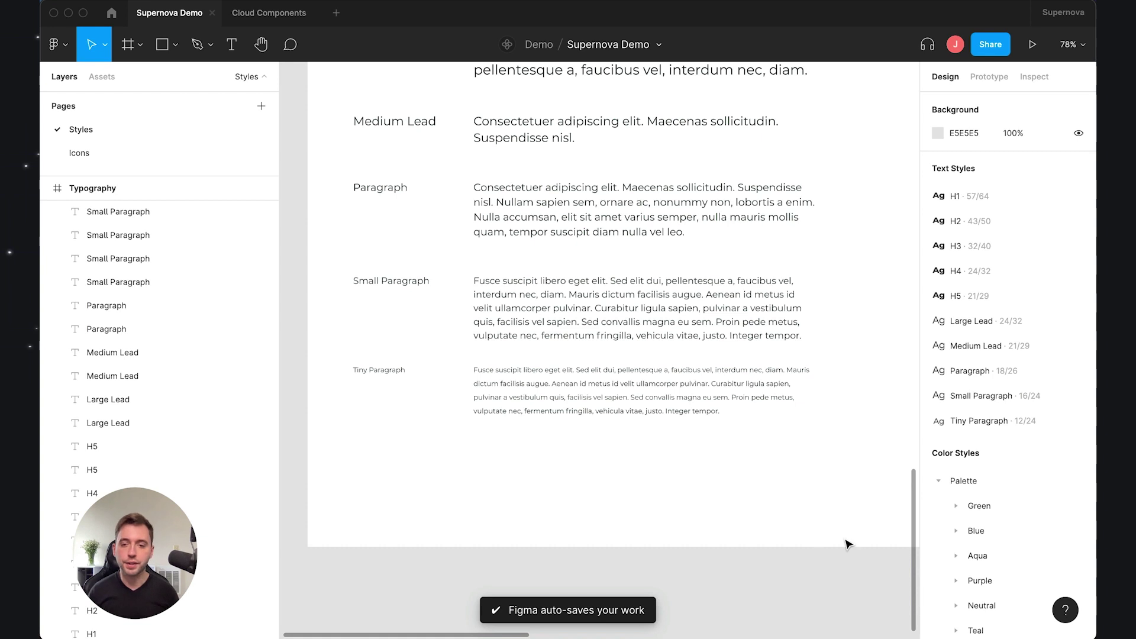
# Step: Publish the added Tiny Paragraph style to the Supernova Demo library for everyone at Supernova
pyautogui.scroll(-5, 947, 532)
pyautogui.scroll(5, 952, 290)
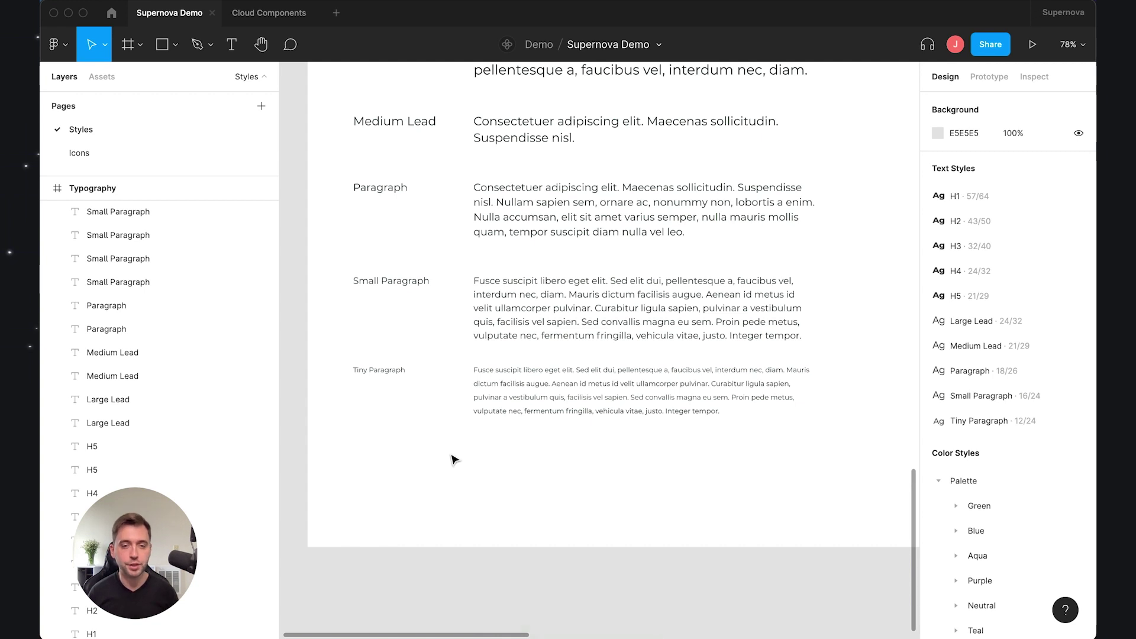
pyautogui.click(55, 48)
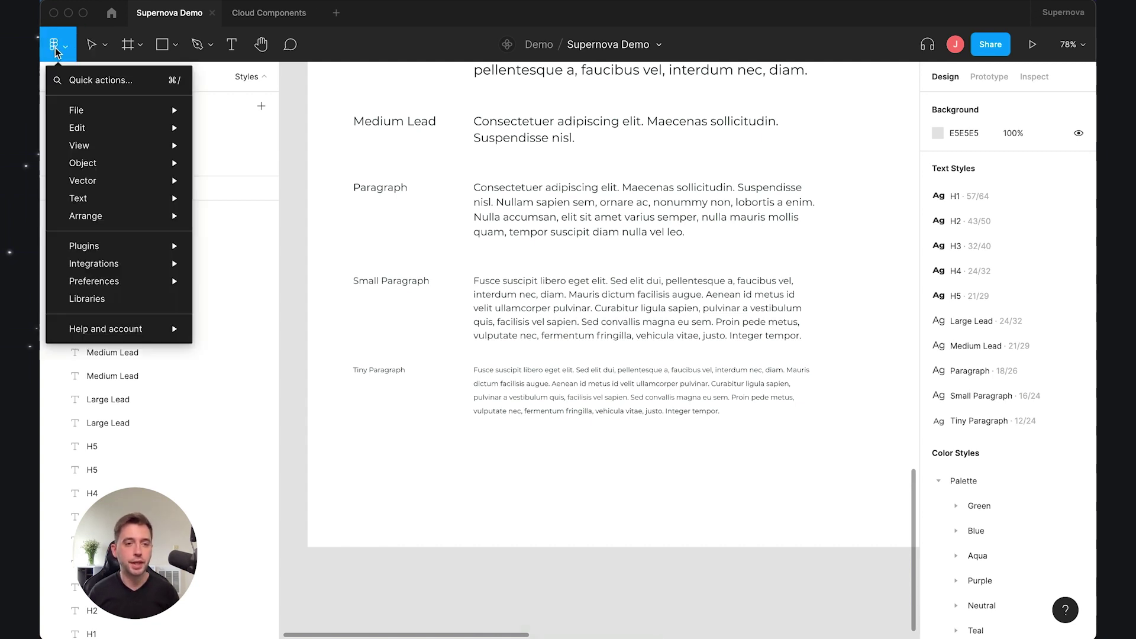
pyautogui.click(86, 299)
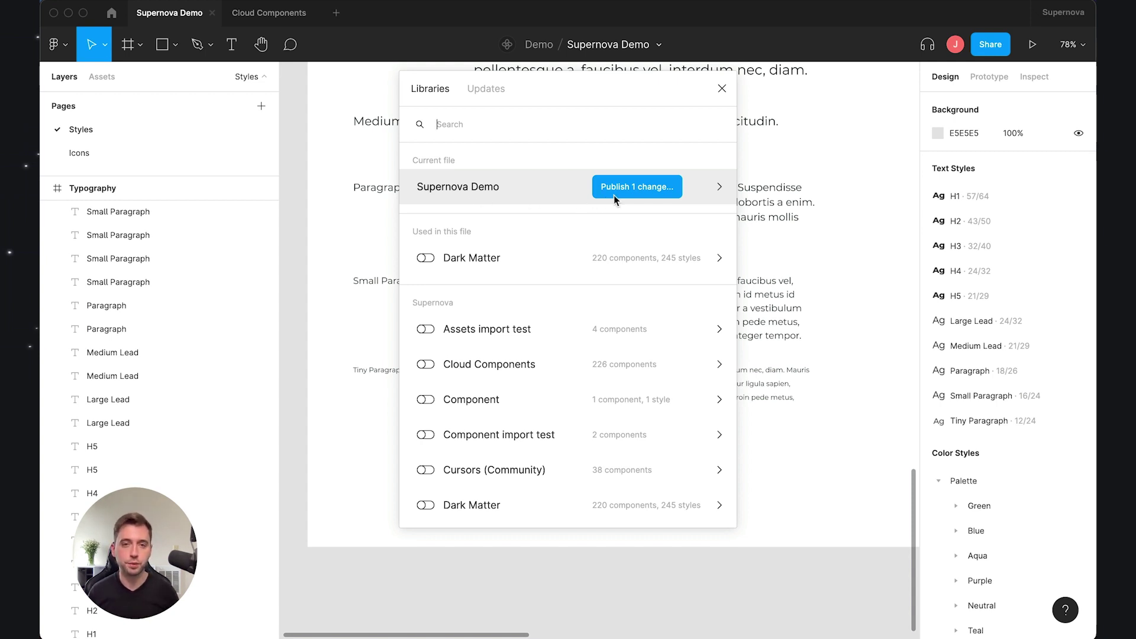
pyautogui.click(632, 187)
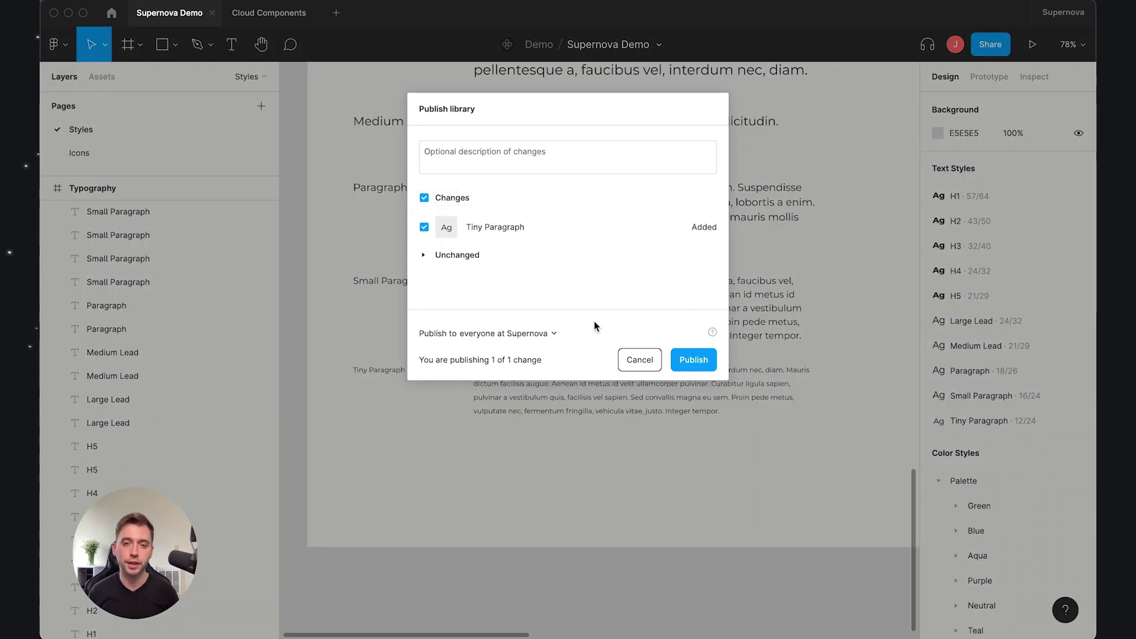
pyautogui.click(682, 361)
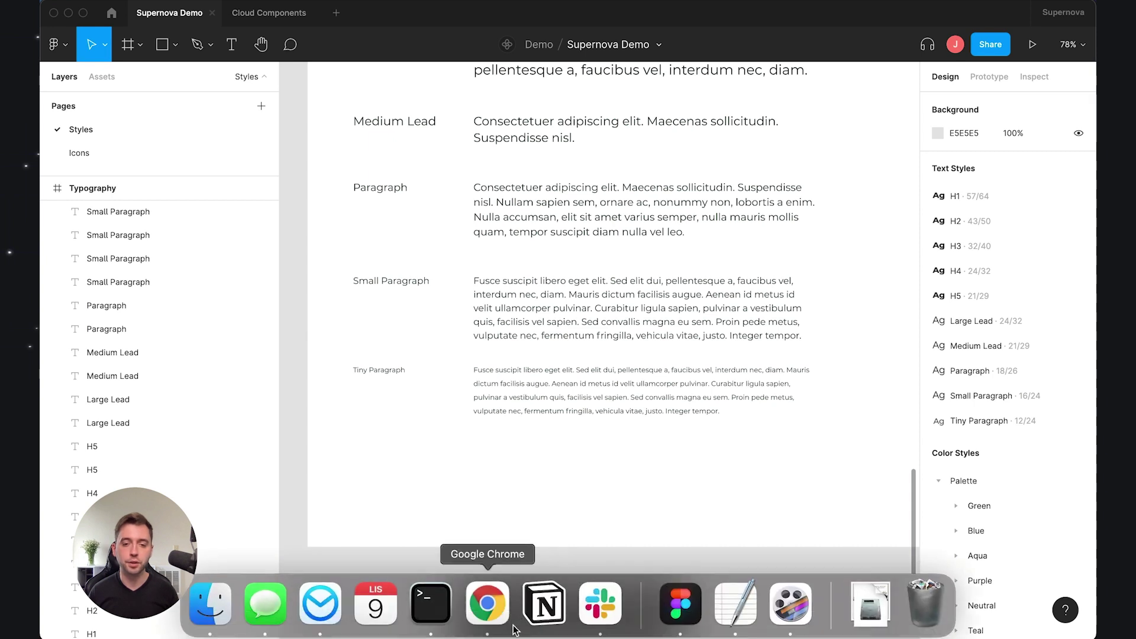
# Step: Switch to Supernova Cloud in Google Chrome, import the updates for the linked Supernova Demo file, and close the import summary
pyautogui.click(489, 603)
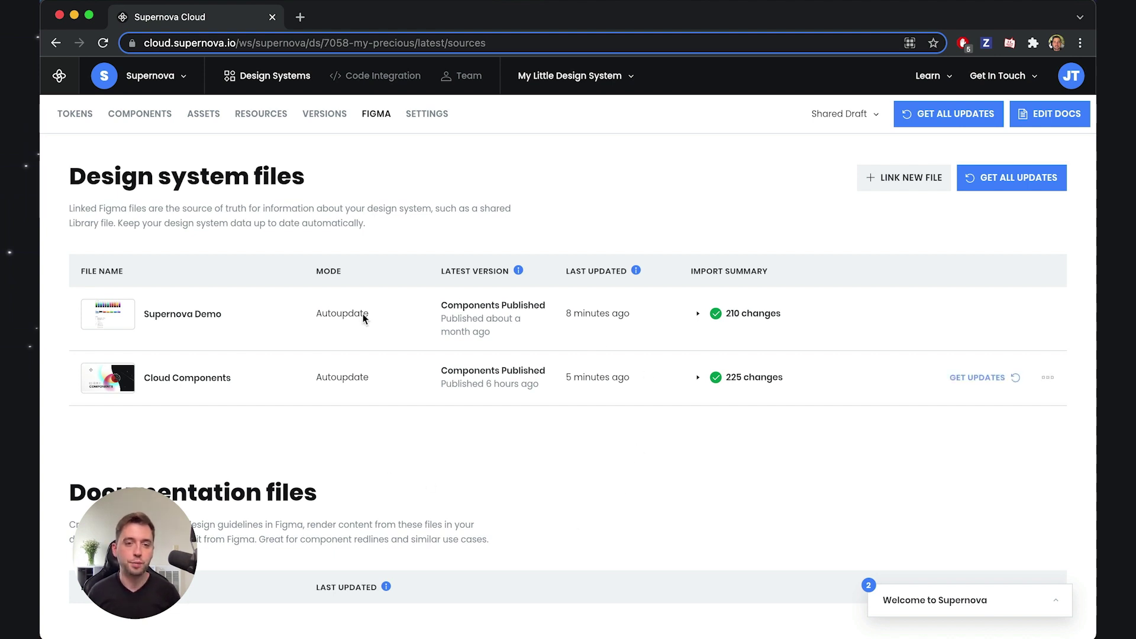
pyautogui.moveTo(349, 395)
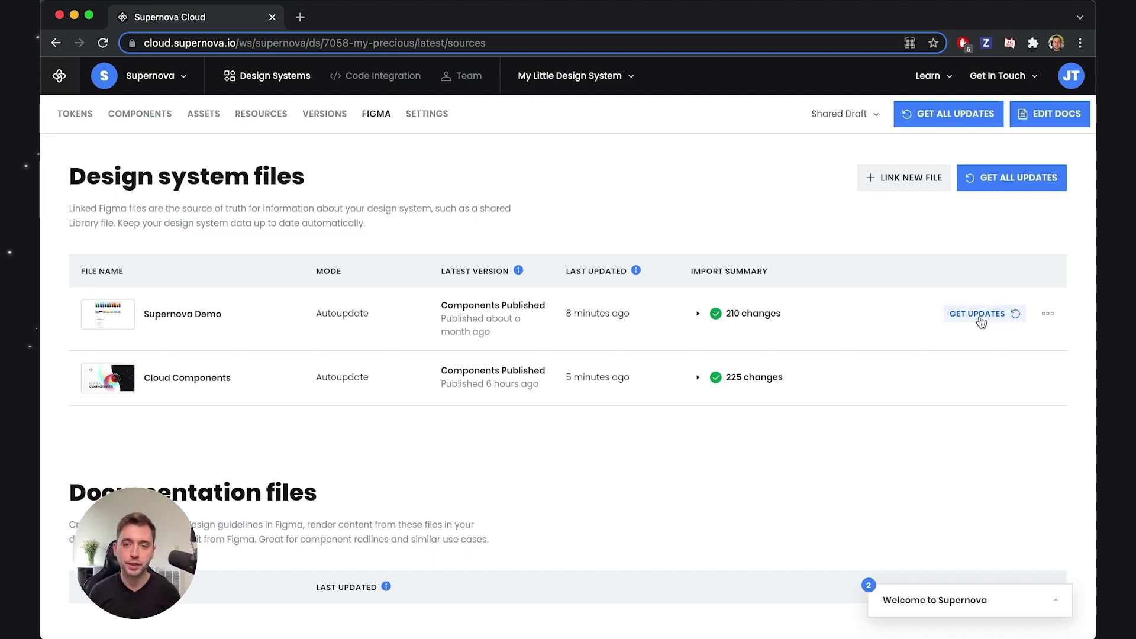
pyautogui.click(977, 315)
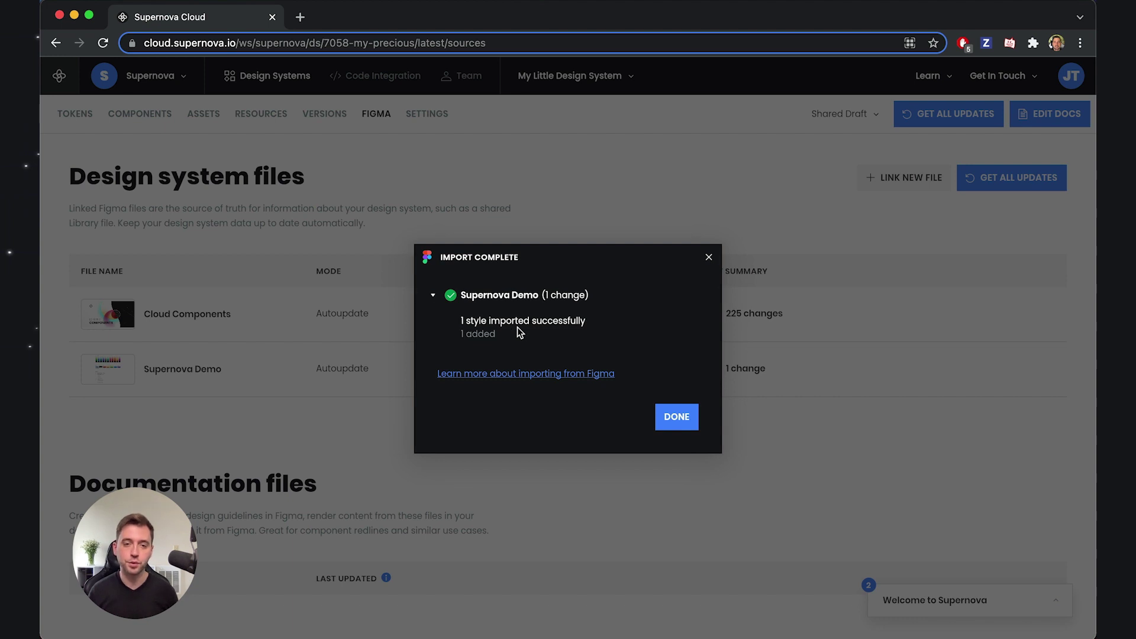
pyautogui.click(675, 425)
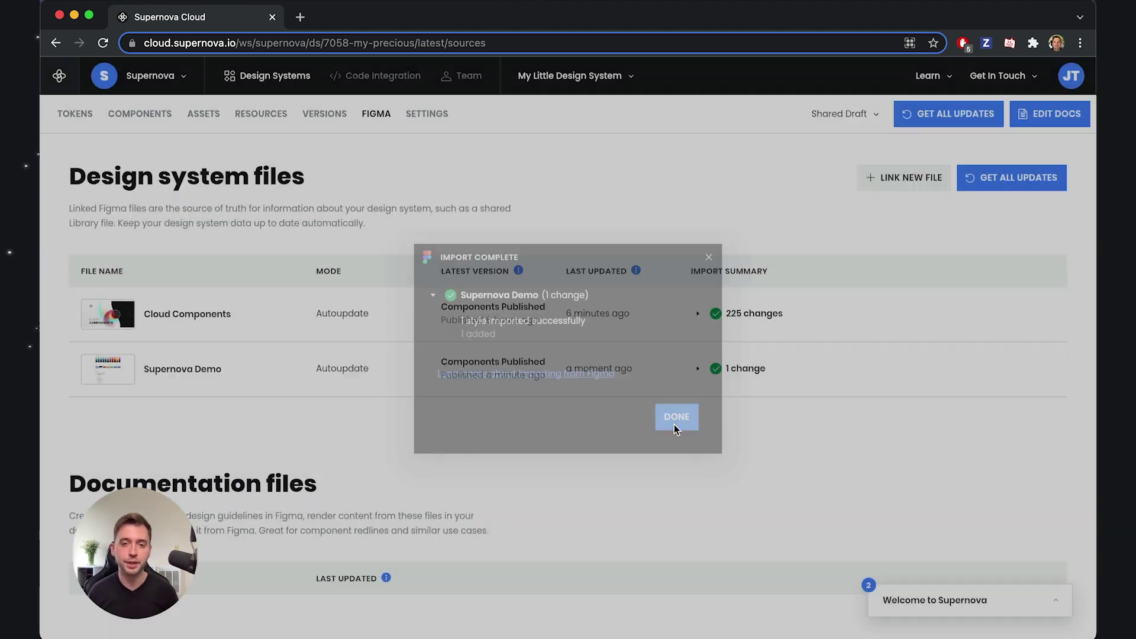
# Step: Examine the imported Tiny Paragraph typography token's font, size and line height in the design system's tokens, and close its details
pyautogui.click(82, 118)
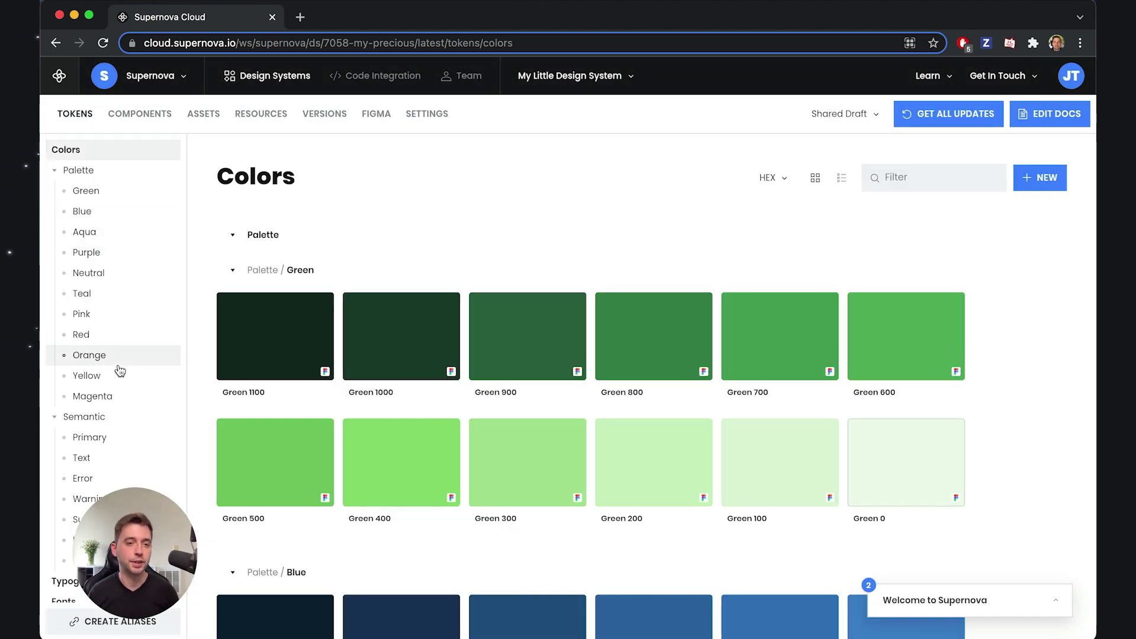
pyautogui.scroll(-3, 113, 355)
pyautogui.click(81, 433)
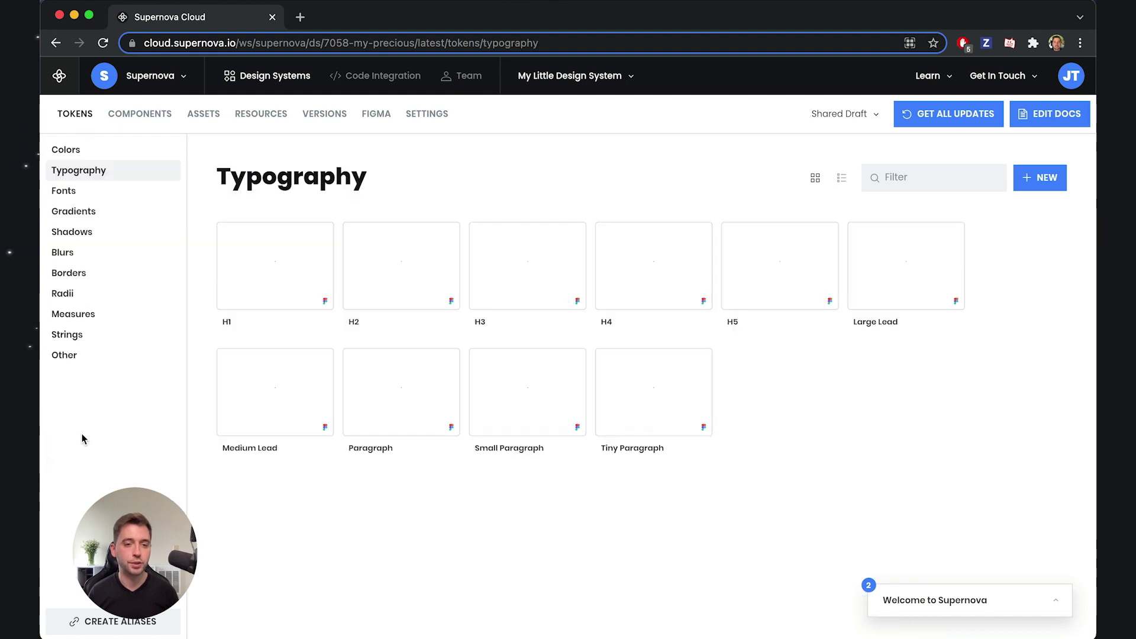
pyautogui.click(637, 416)
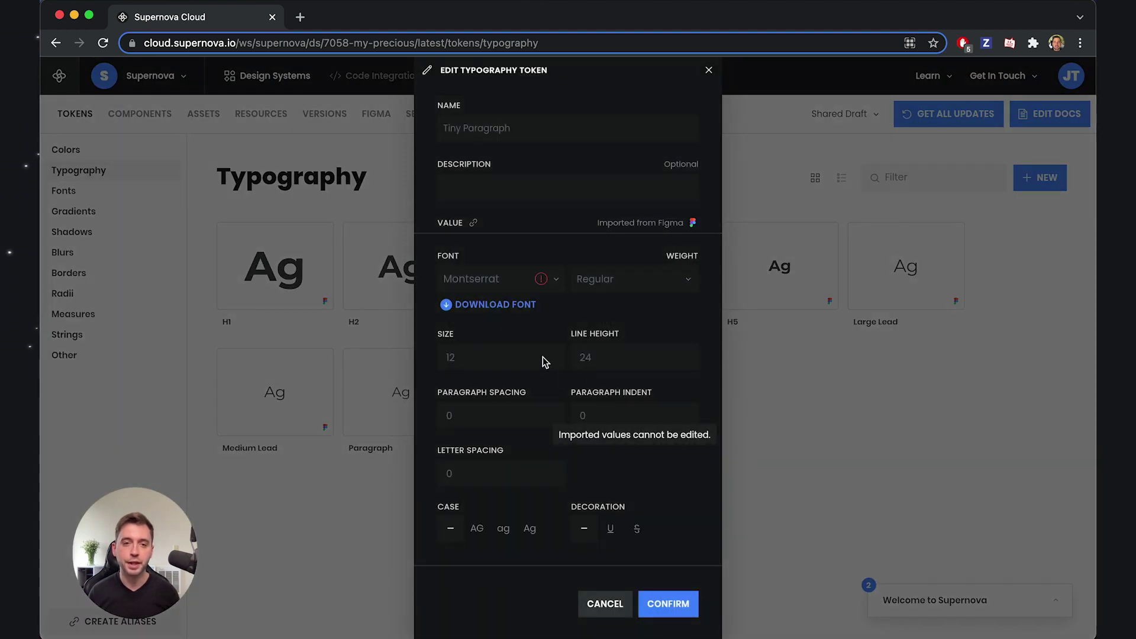
pyautogui.moveTo(540, 279)
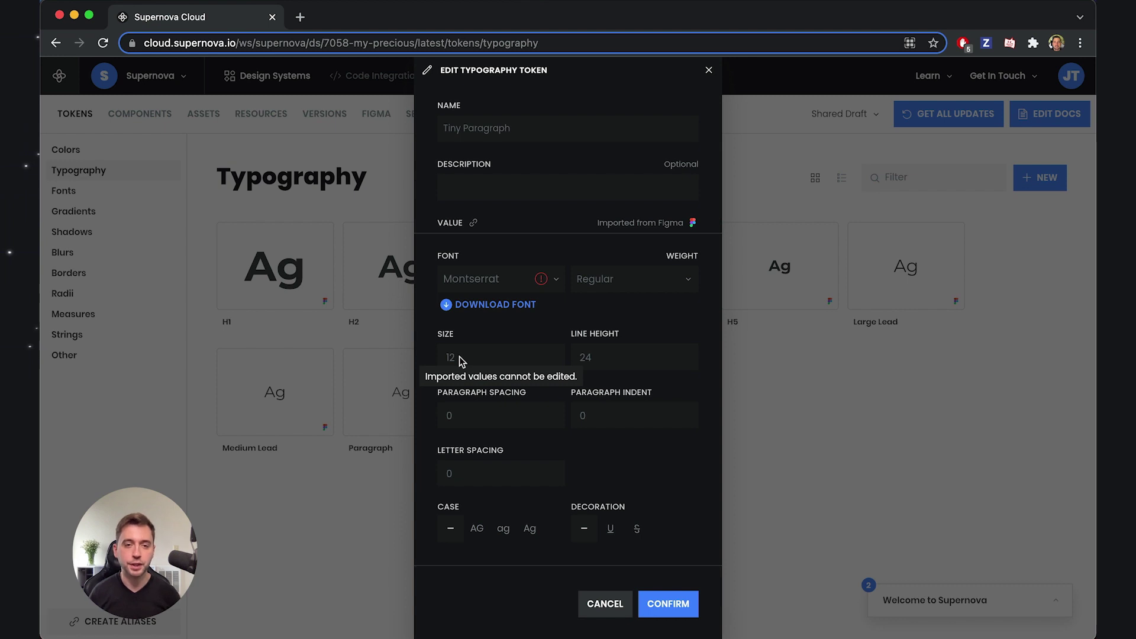
pyautogui.click(708, 69)
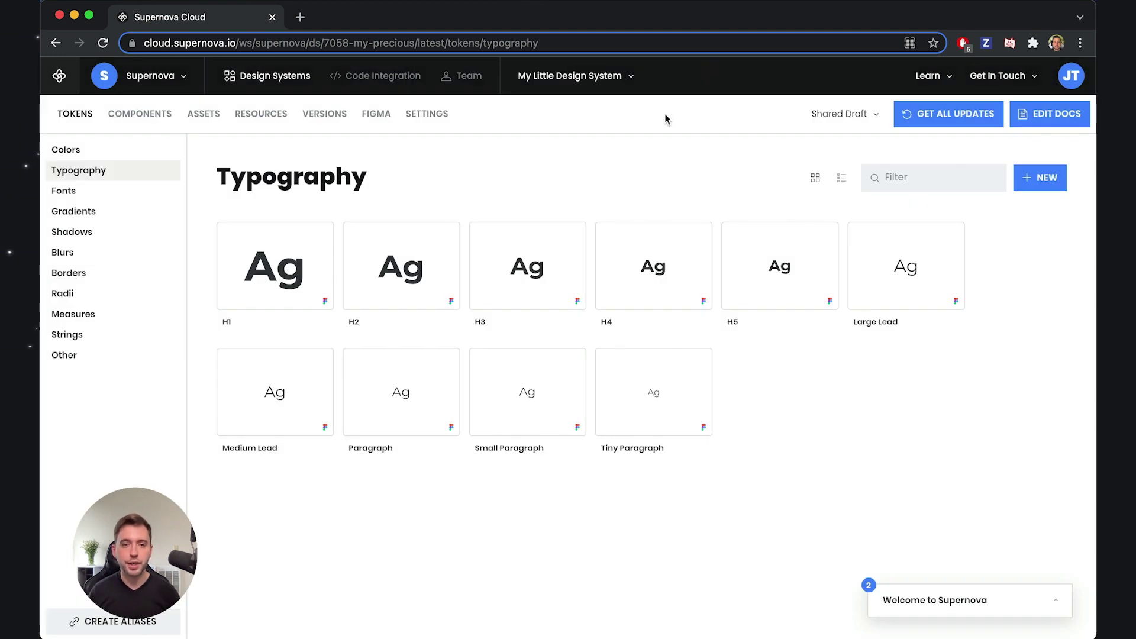